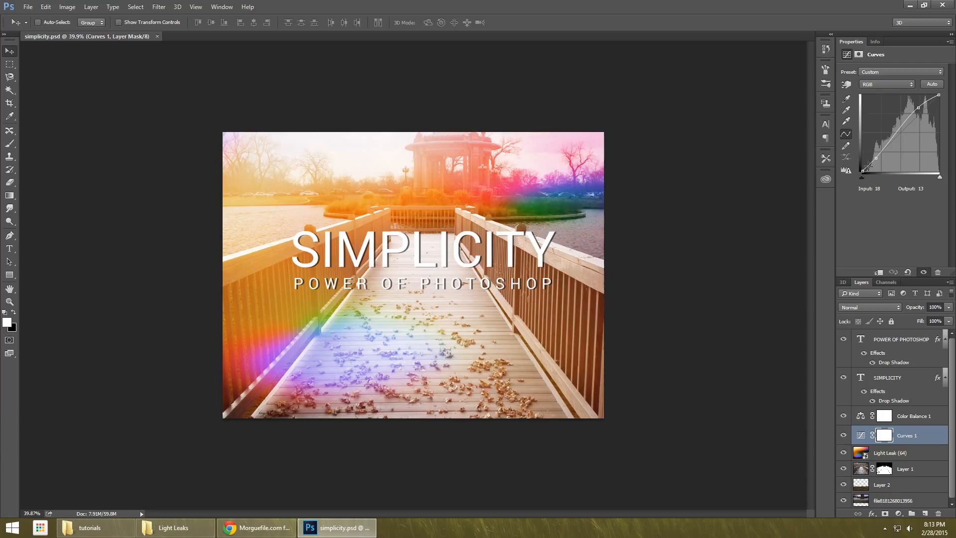
Switch to Chrome with morguefile.com open, bring its window into view and highlight the sentence saying the images are completely free.
drag(868, 166, 872, 170)
key(alt+Tab)
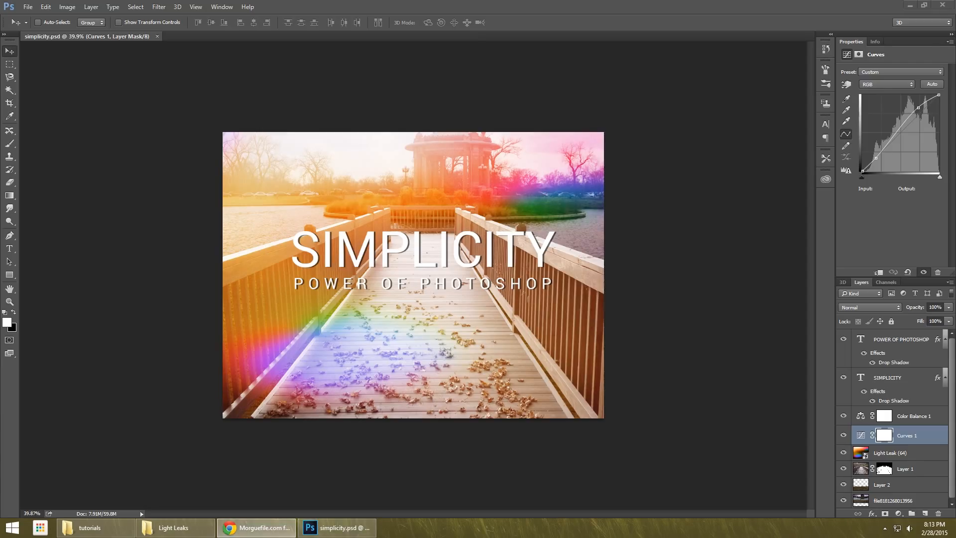
drag(955, 51, 390, 57)
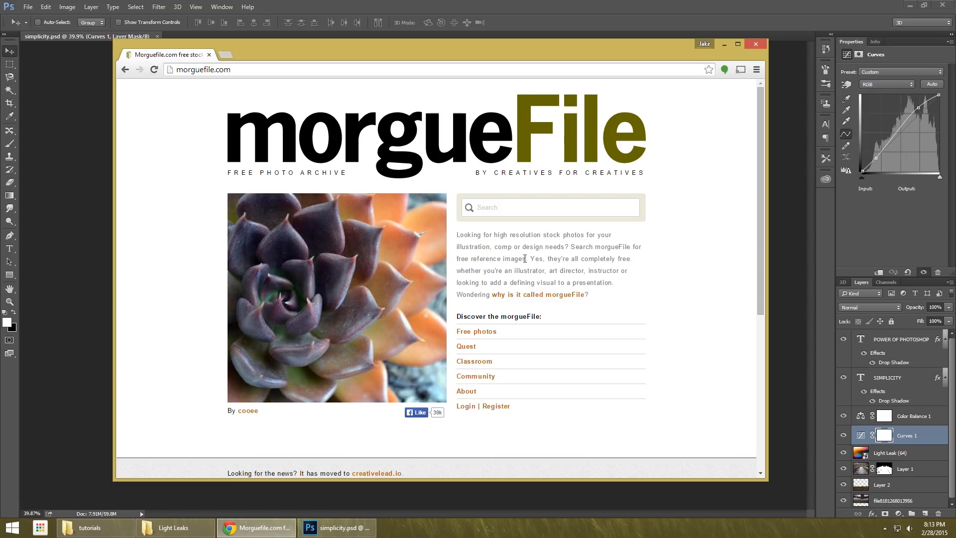
mouse_move(522, 258)
mouse_down()
mouse_move(634, 259)
mouse_move(513, 247)
mouse_move(530, 259)
mouse_up()
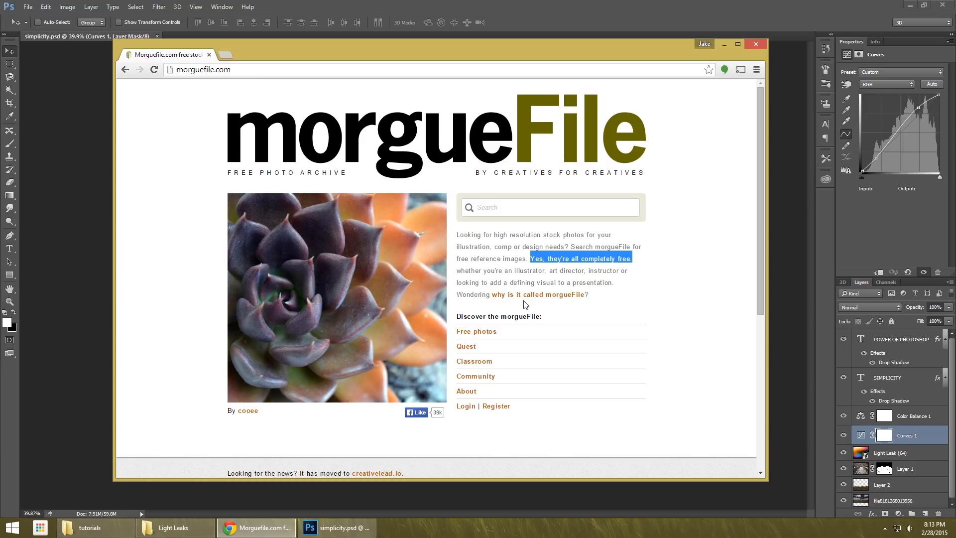
Search the morgueFile photo archive for "park".
click(503, 209)
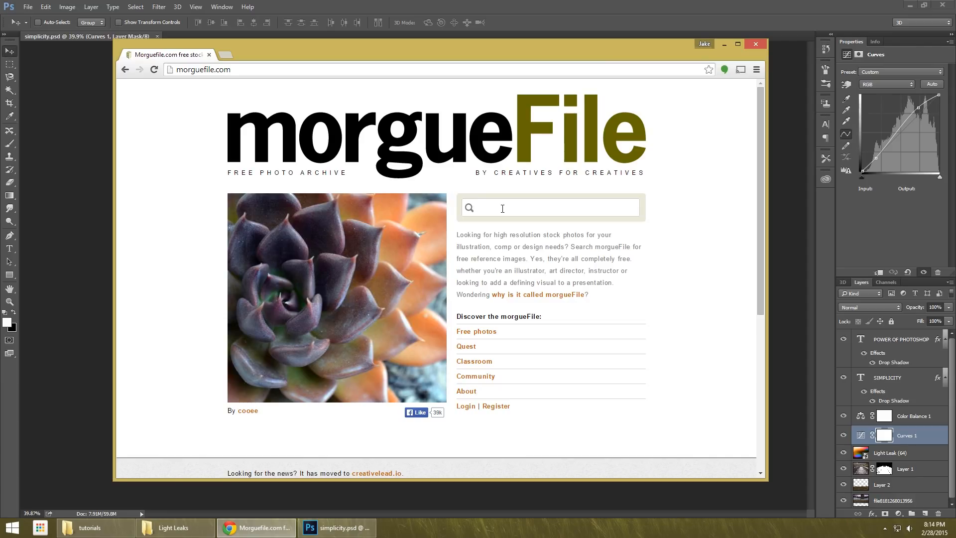
text(pakr)
key(BackSpace)
key(BackSpace)
text(rk)
key(Return)
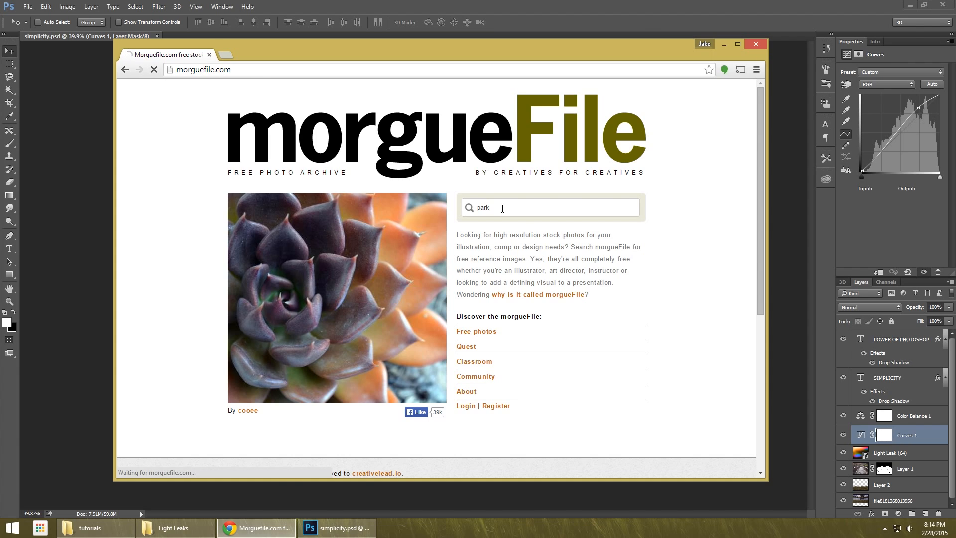
Examine the thumbnails in the popular "park" results for suitable stock photos.
scroll(412, 267, down, 15)
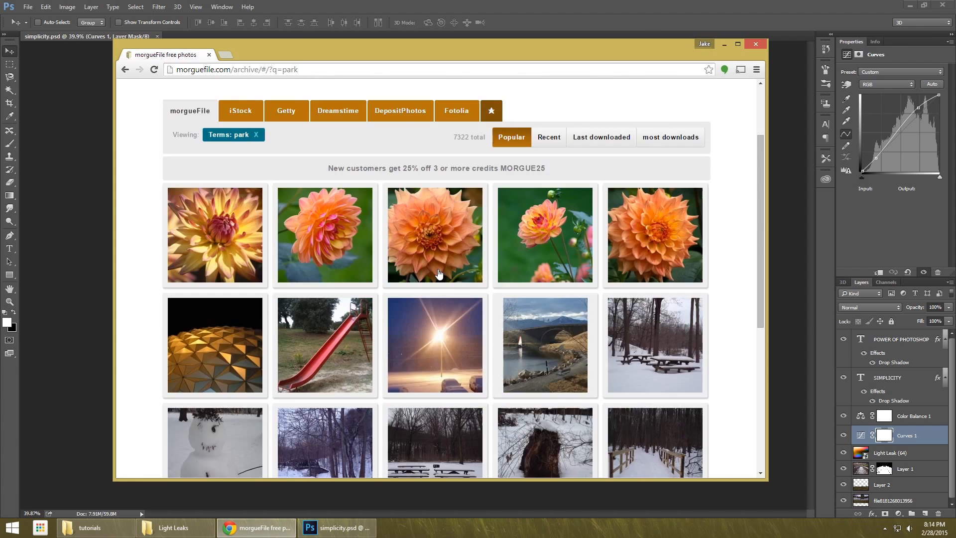
scroll(323, 247, down, 20)
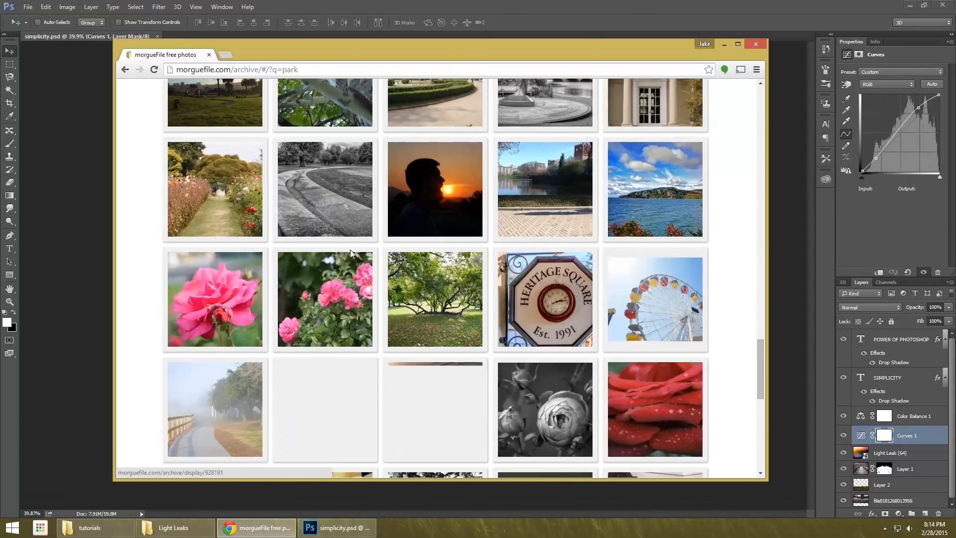
scroll(395, 288, up, 20)
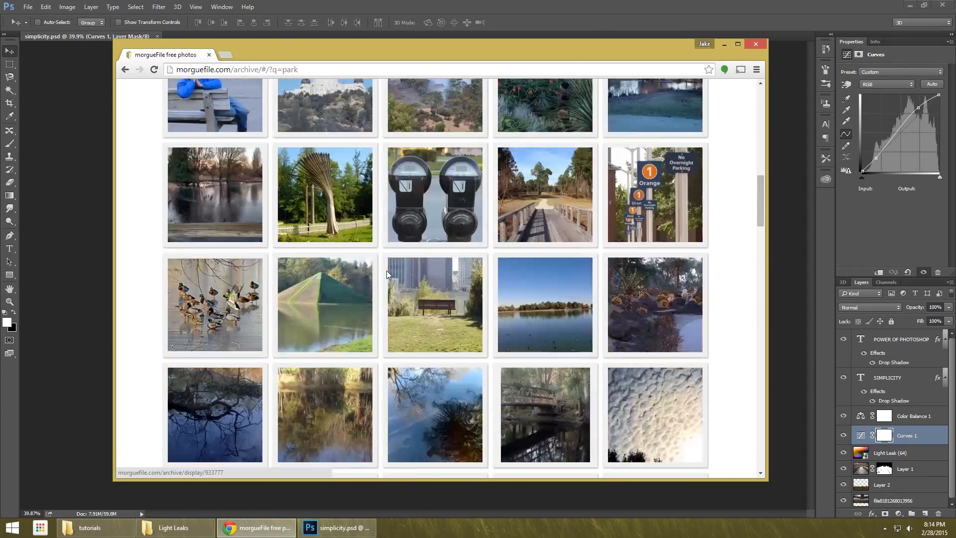
scroll(453, 284, down, 10)
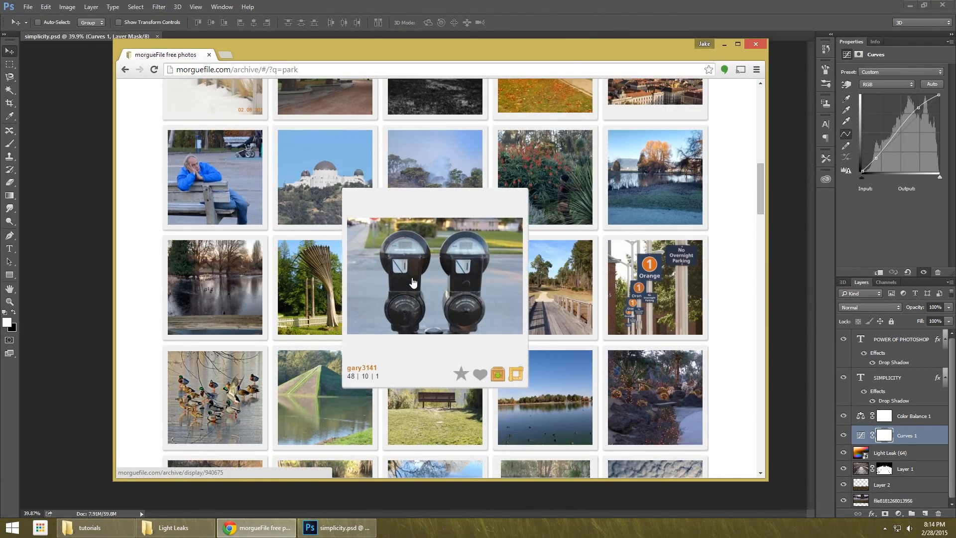
scroll(321, 291, up, 2)
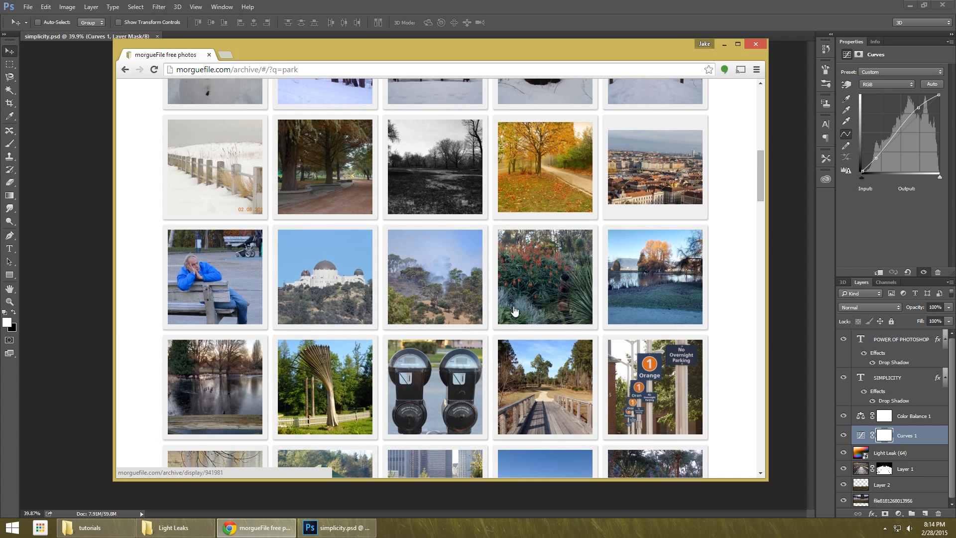
scroll(515, 312, down, 4)
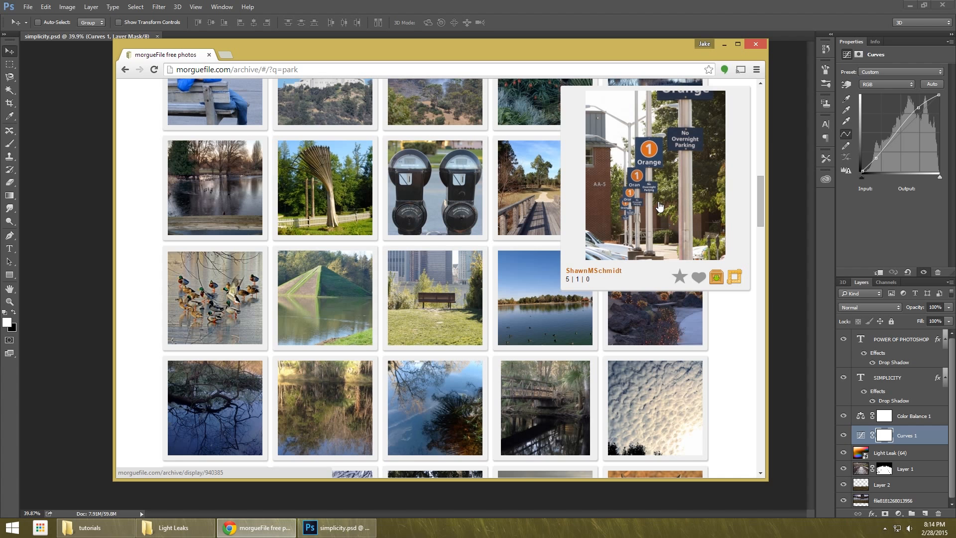
scroll(488, 199, up, 4)
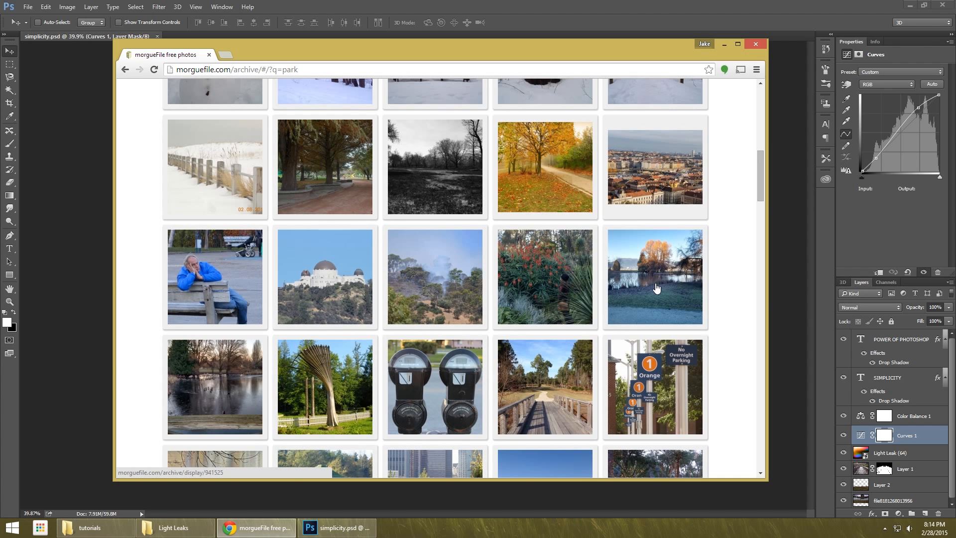
scroll(601, 289, up, 5)
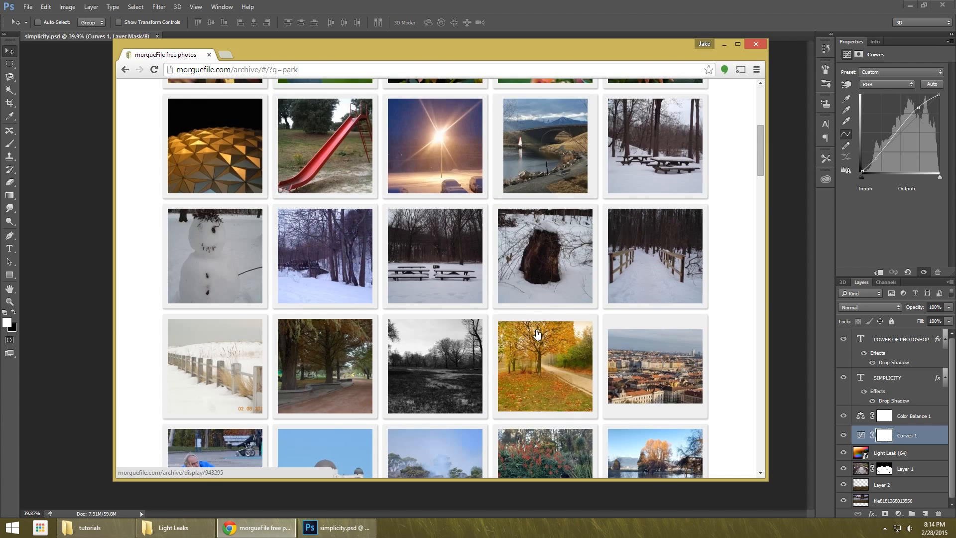
scroll(602, 289, up, 4)
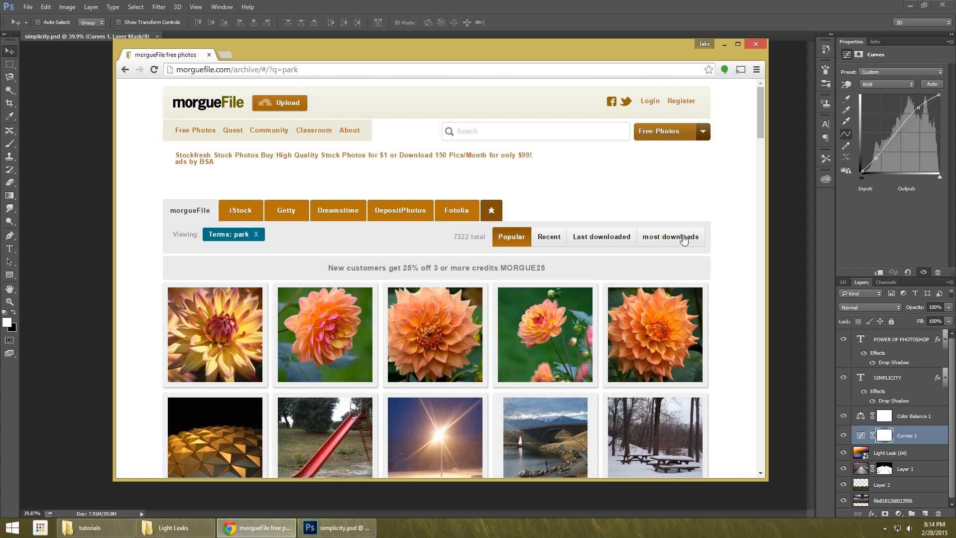
Sort the park photos by most downloads and examine the resulting thumbnails.
click(683, 238)
scroll(376, 213, down, 5)
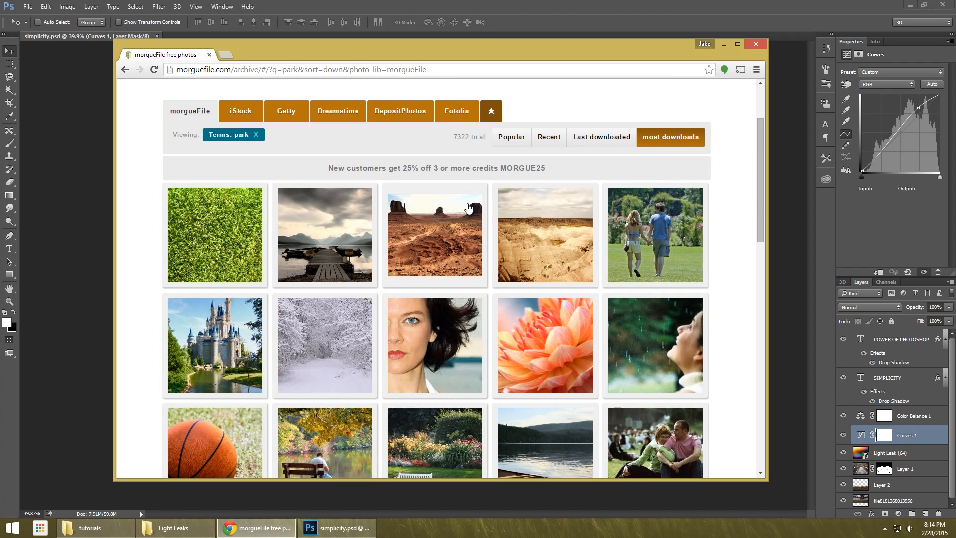
scroll(375, 213, down, 5)
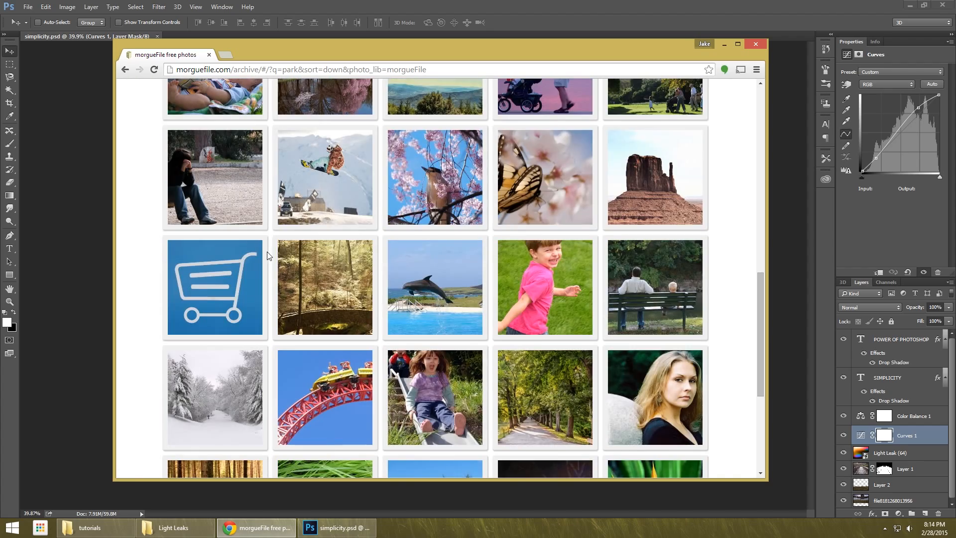
scroll(582, 261, down, 3)
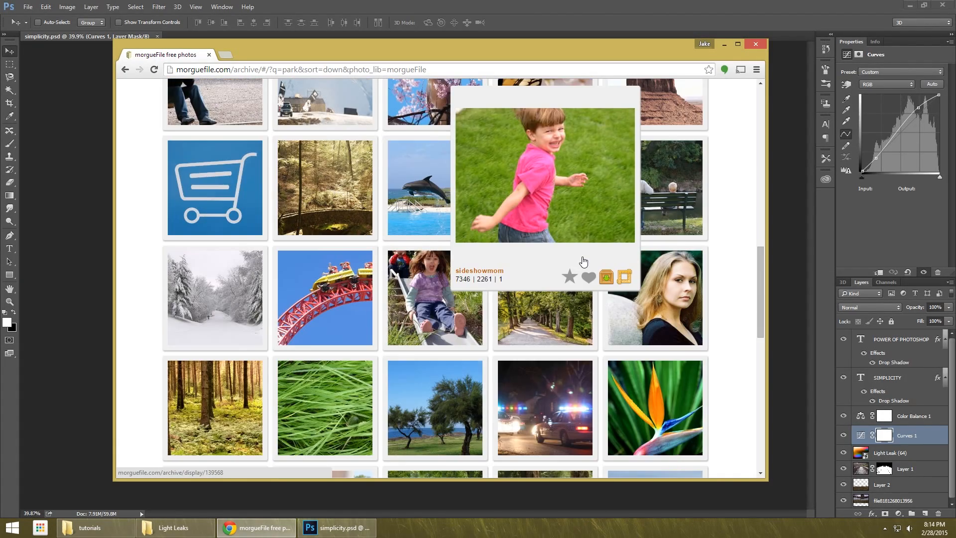
scroll(577, 266, down, 3)
scroll(572, 269, up, 18)
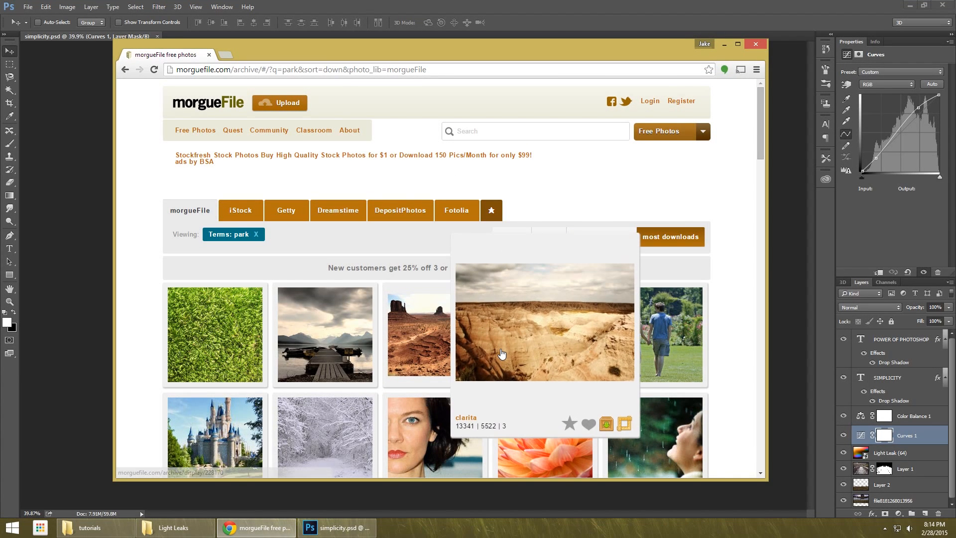
mouse_move(501, 353)
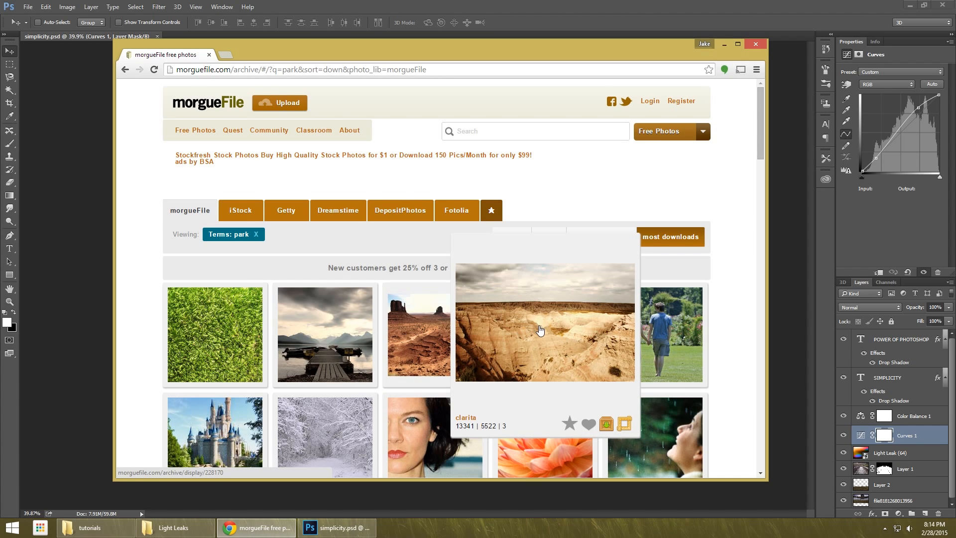
scroll(538, 326, down, 14)
scroll(541, 321, down, 14)
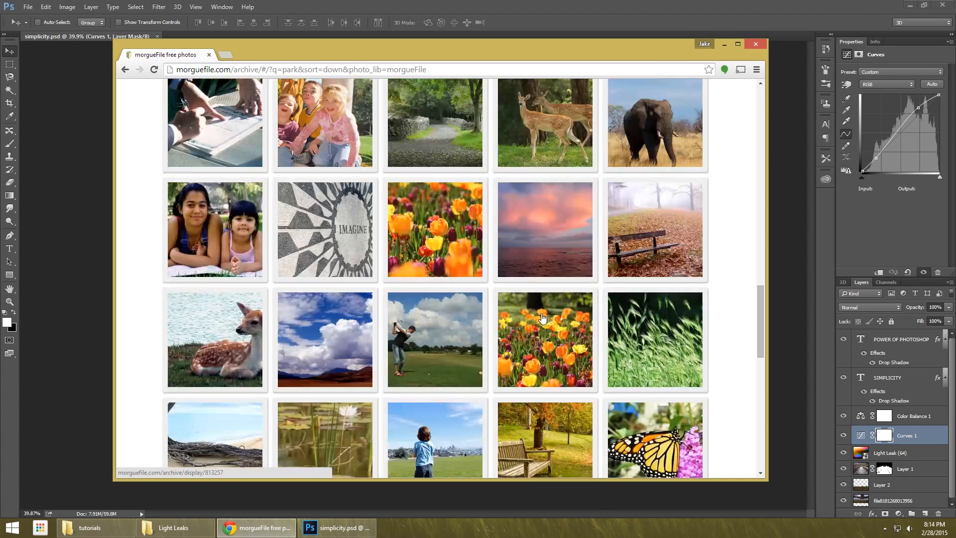
scroll(542, 313, up, 10)
scroll(542, 313, up, 10)
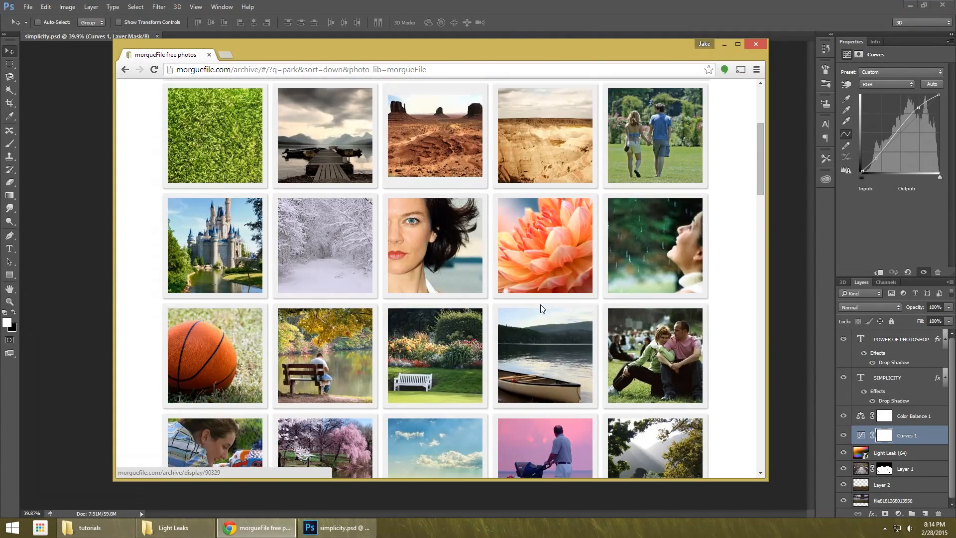
Switch to the tutorials folder and open the boardwalk photo 139 from it as a separate document in Photoshop.
click(723, 44)
key(alt+Tab)
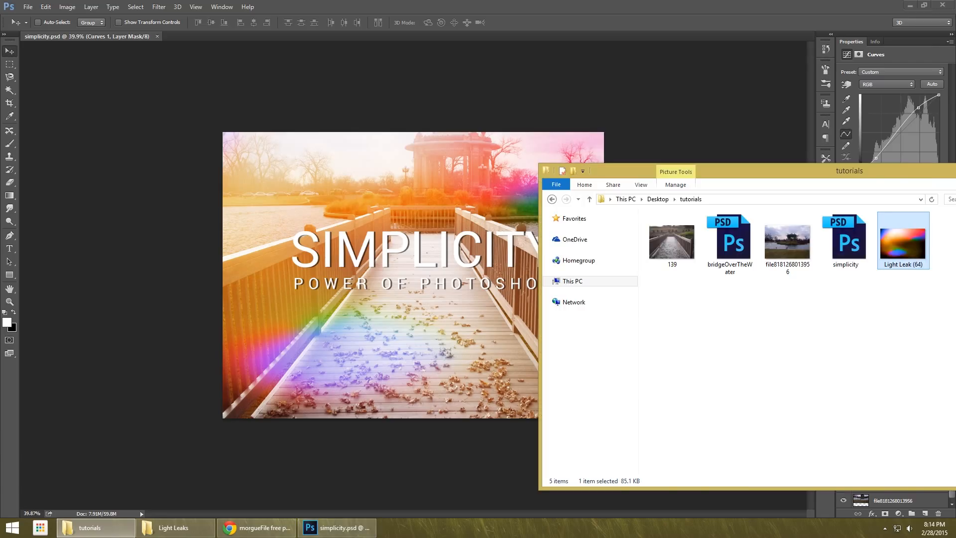
drag(880, 170, 628, 172)
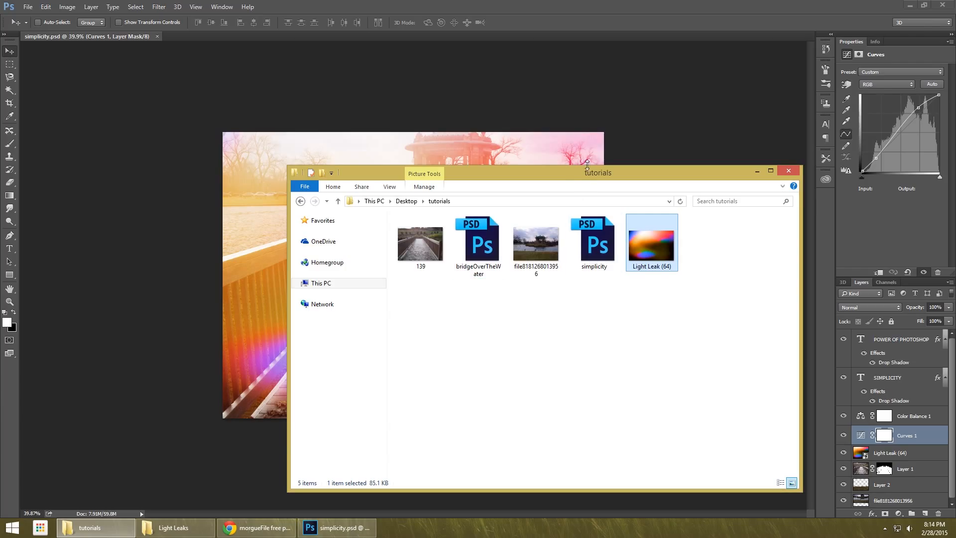
drag(572, 173, 809, 91)
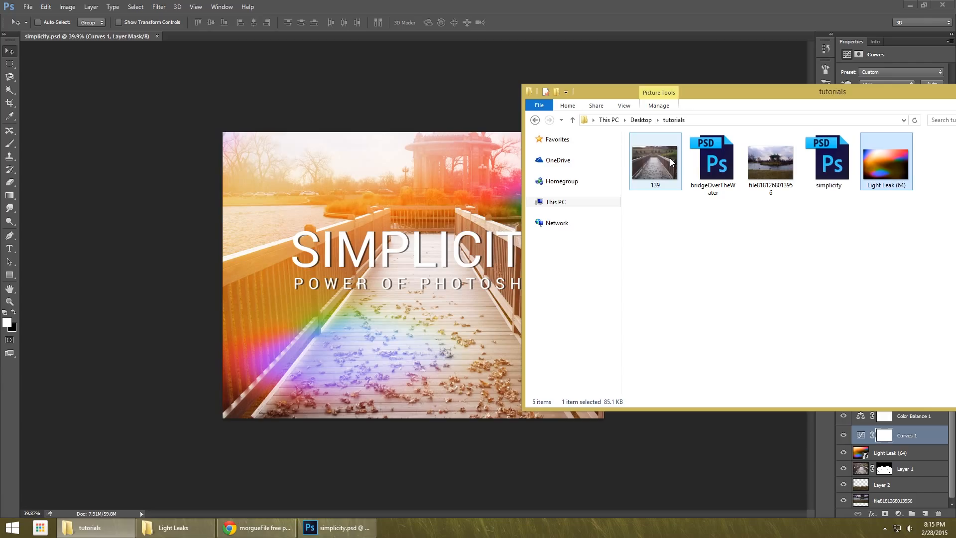
drag(670, 157, 318, 27)
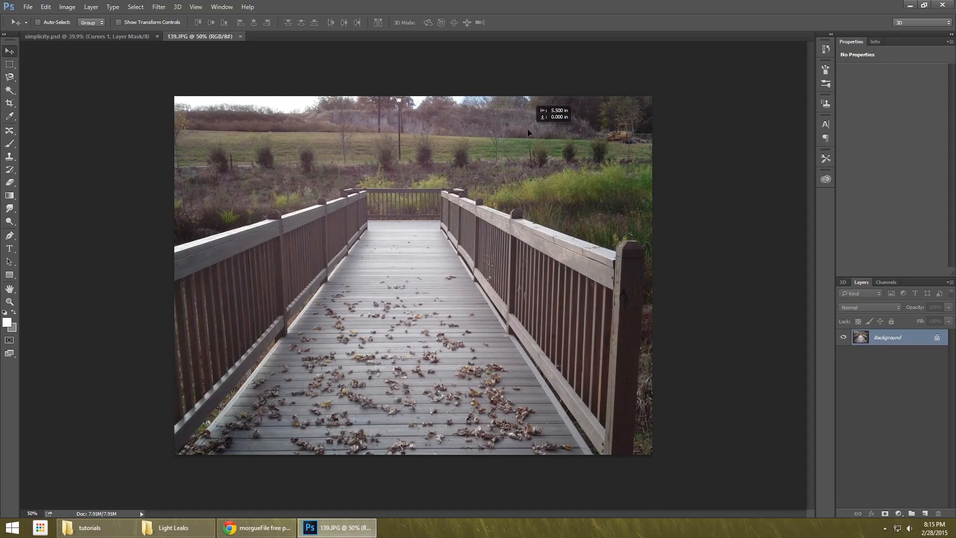
click(515, 133)
click(488, 202)
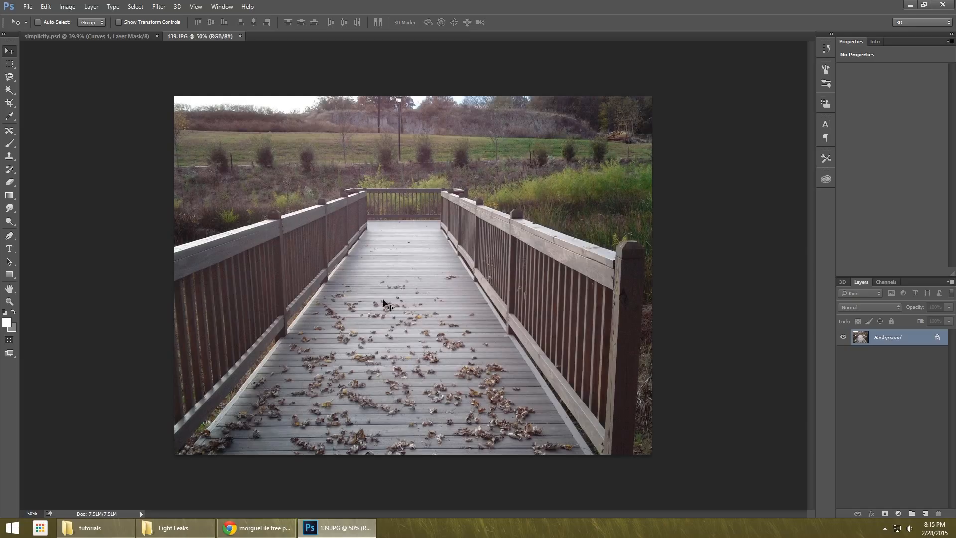
Use the Polygonal Lasso tool to make a straight-edged sample selection over the field above the left railing.
click(13, 78)
right_click(14, 84)
click(33, 90)
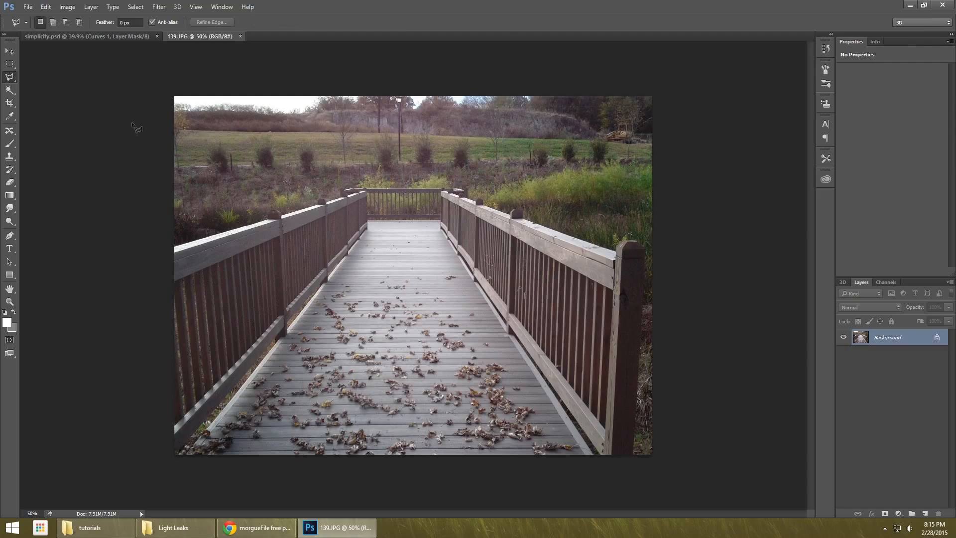
click(184, 246)
click(303, 186)
click(309, 169)
click(258, 128)
double_click(238, 127)
Replace the polygonal selection with a freehand Lasso selection across the field behind the bridge.
right_click(10, 77)
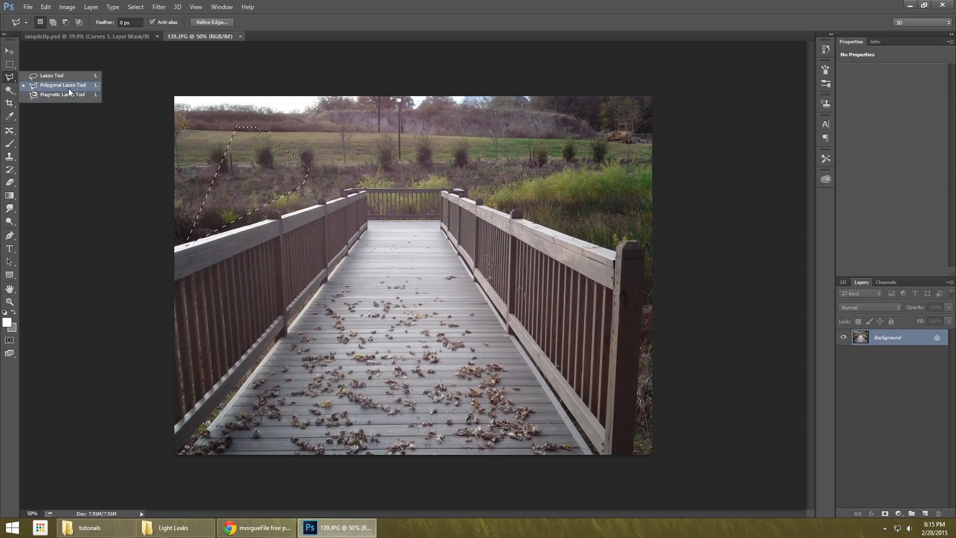
click(70, 77)
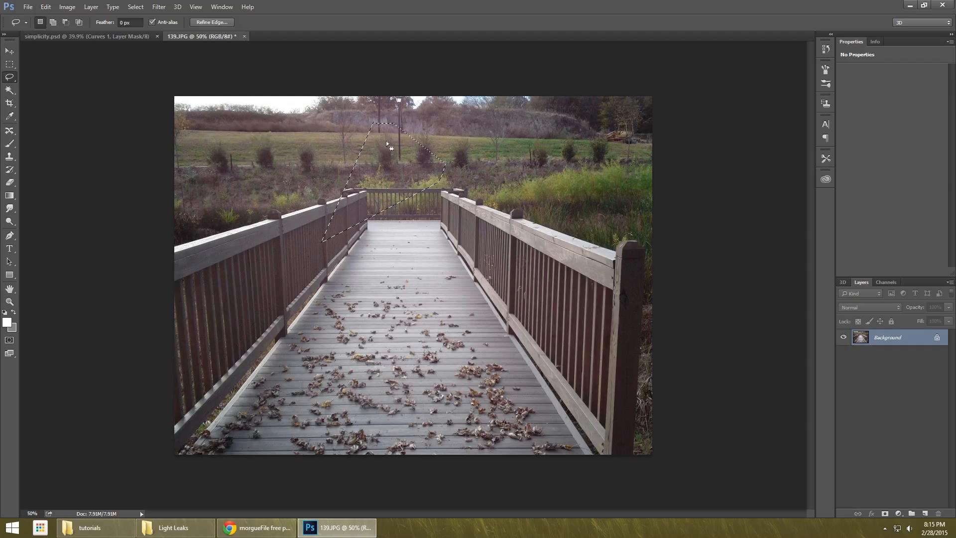
mouse_move(295, 116)
mouse_down()
mouse_move(260, 133)
mouse_move(337, 205)
mouse_move(397, 177)
mouse_move(386, 154)
mouse_move(446, 153)
mouse_move(520, 203)
mouse_move(544, 124)
mouse_move(486, 113)
mouse_move(398, 125)
mouse_move(304, 114)
mouse_up()
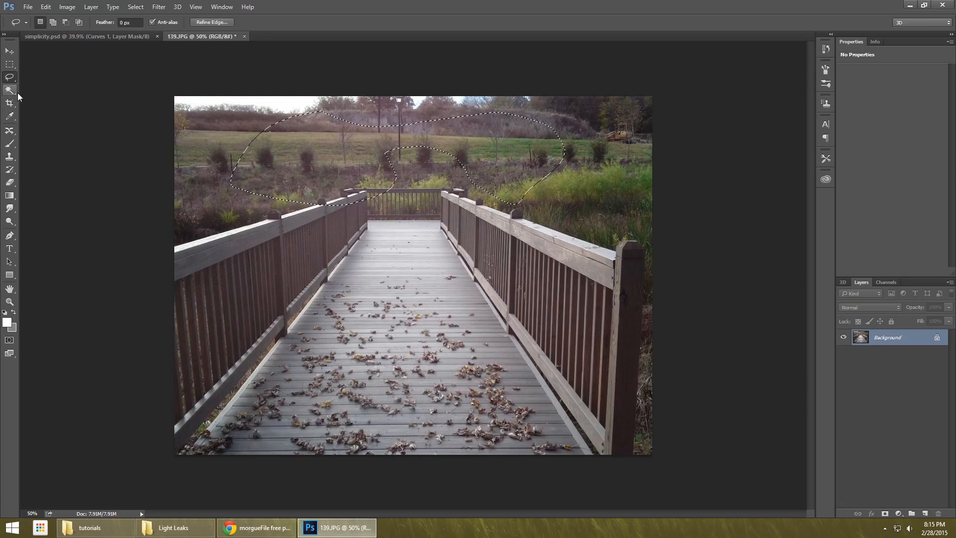
Try the Magnetic Lasso tool by tracing a short edge along the base of the bushes in the field.
right_click(9, 77)
click(52, 95)
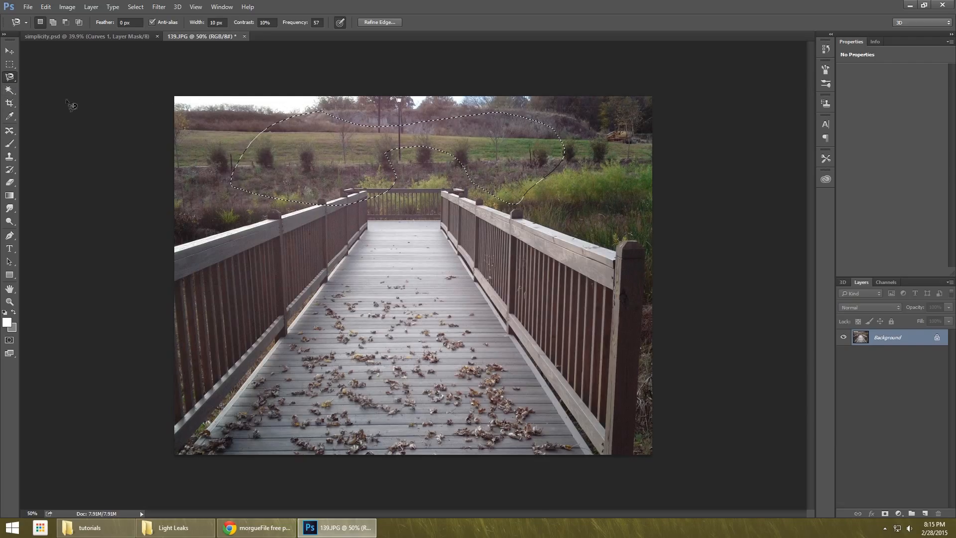
click(204, 168)
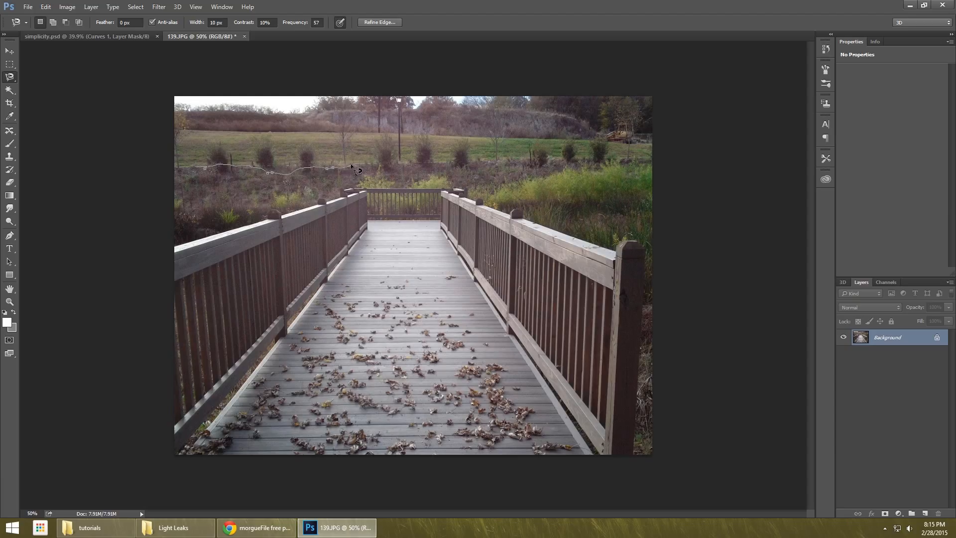
double_click(350, 166)
Try the Pen tool by drawing a small closed path along the top edge of the left railing, and discard it.
click(9, 235)
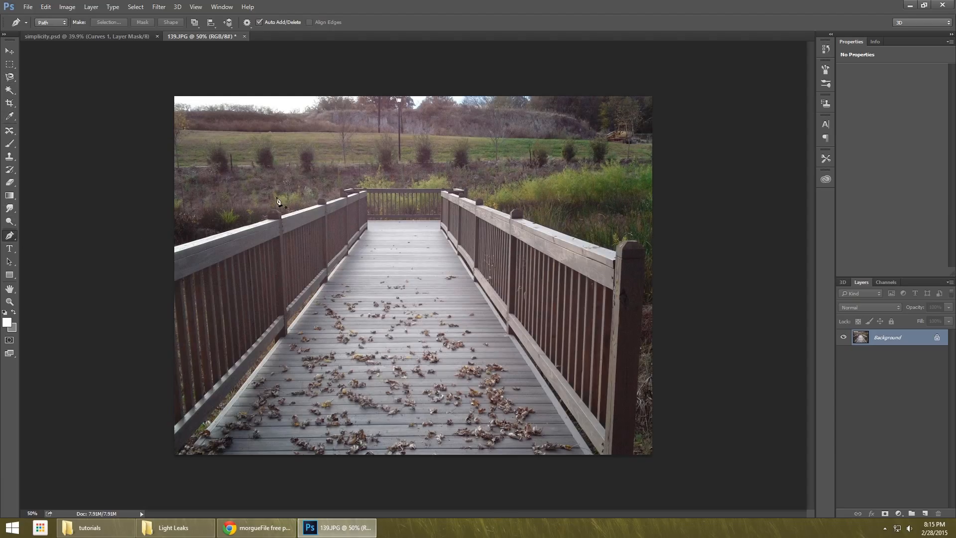
scroll(199, 234, up, 6)
click(98, 234)
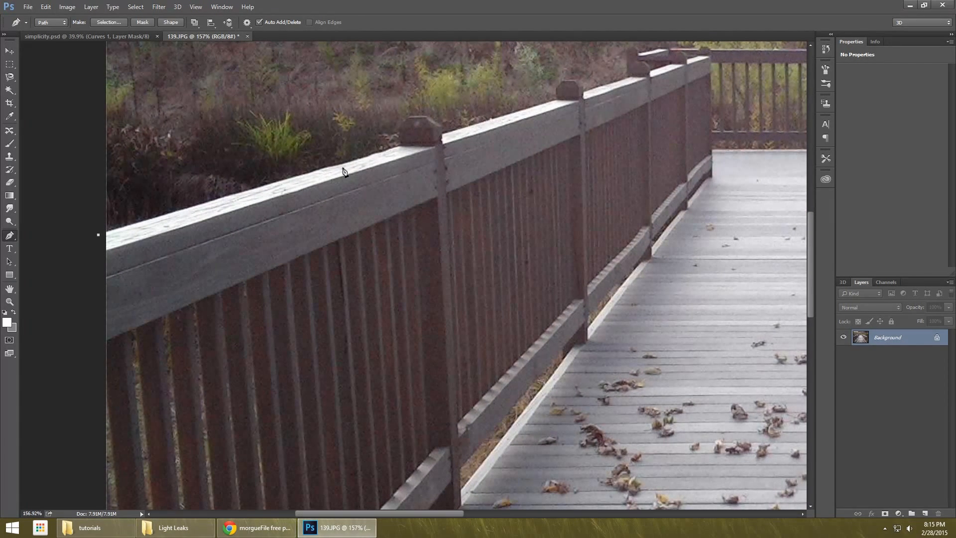
click(398, 147)
click(398, 129)
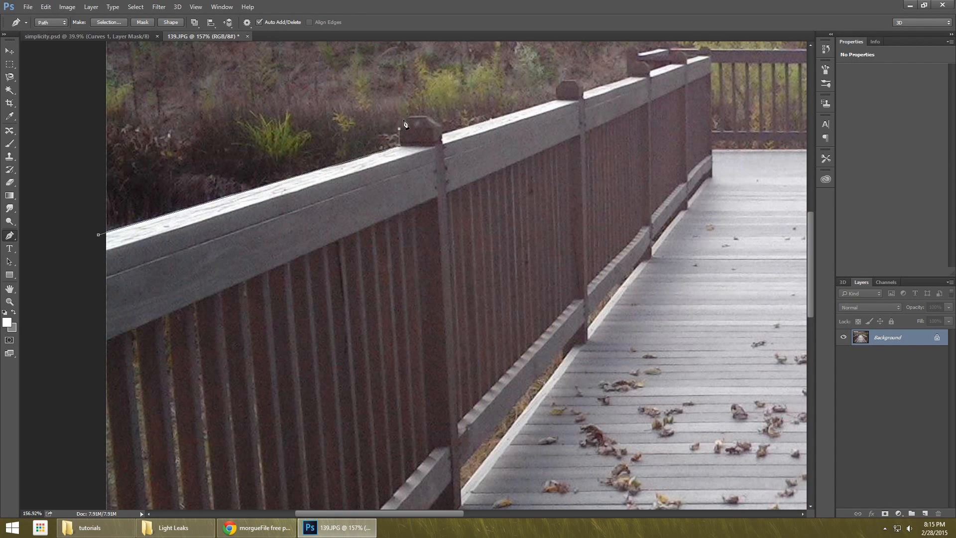
click(102, 234)
key(Escape)
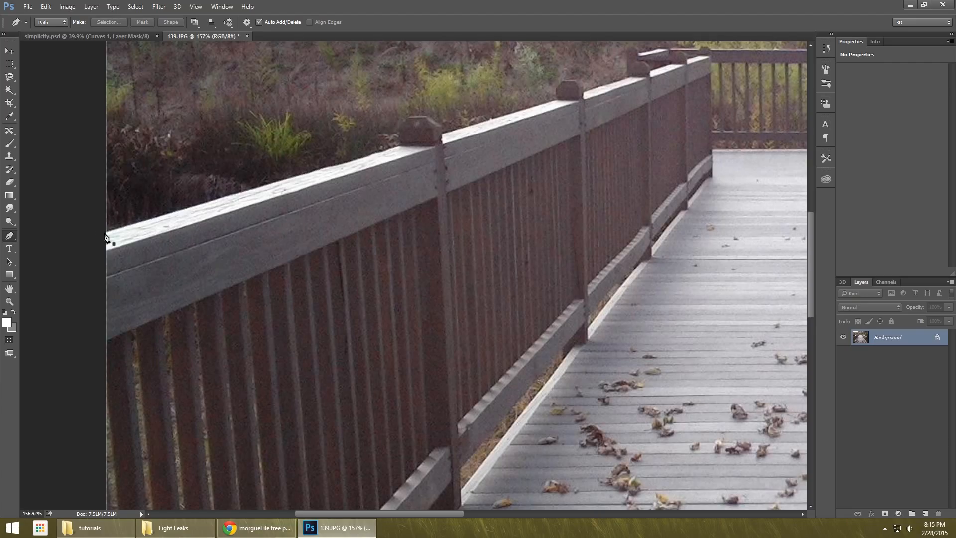
scroll(423, 142, down, 5)
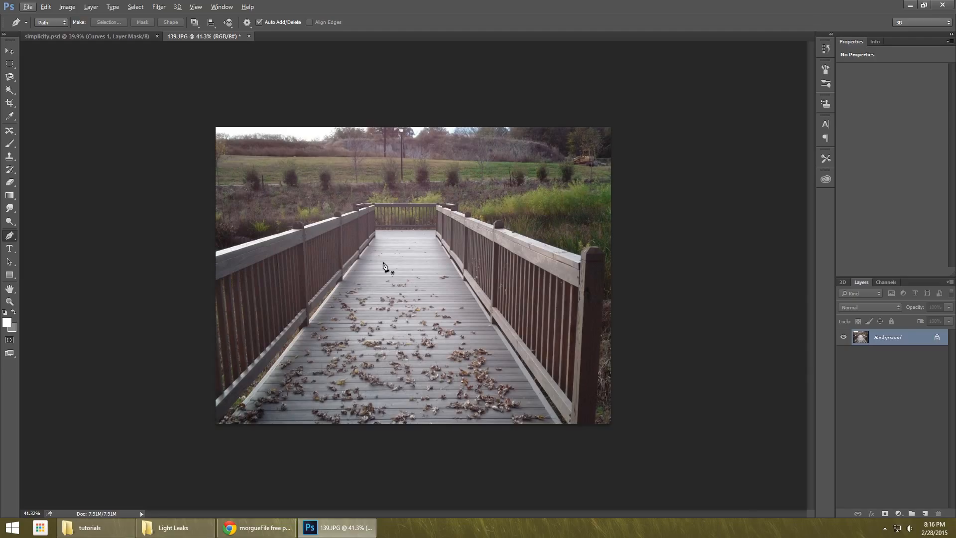
Enter Quick Mask mode and paint a black test stroke above the far railing with an 80 px brush, undoing it at the end.
click(9, 143)
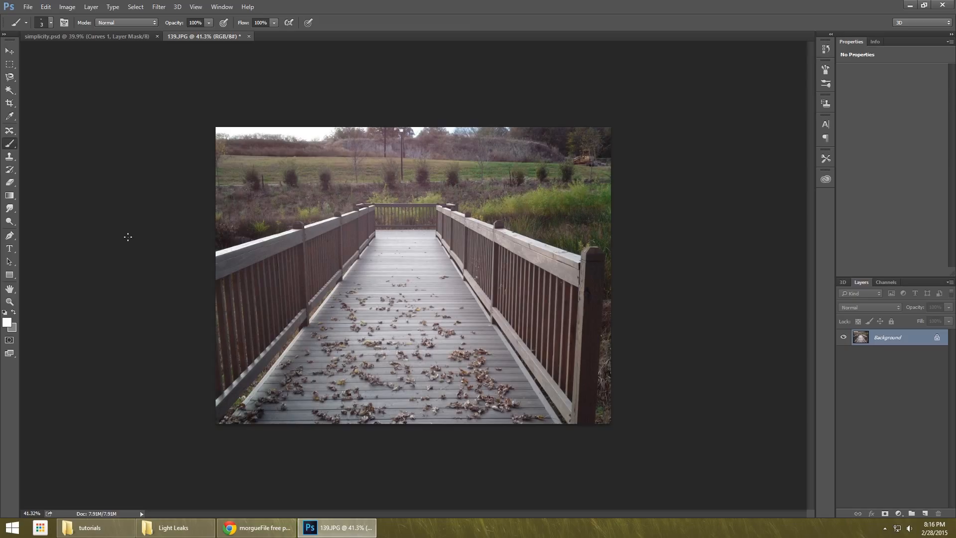
key(q)
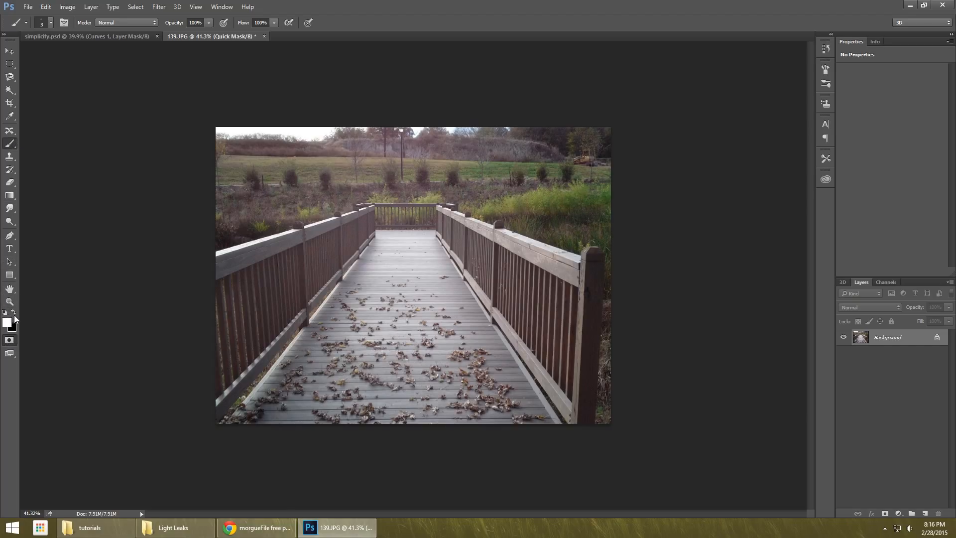
key(x)
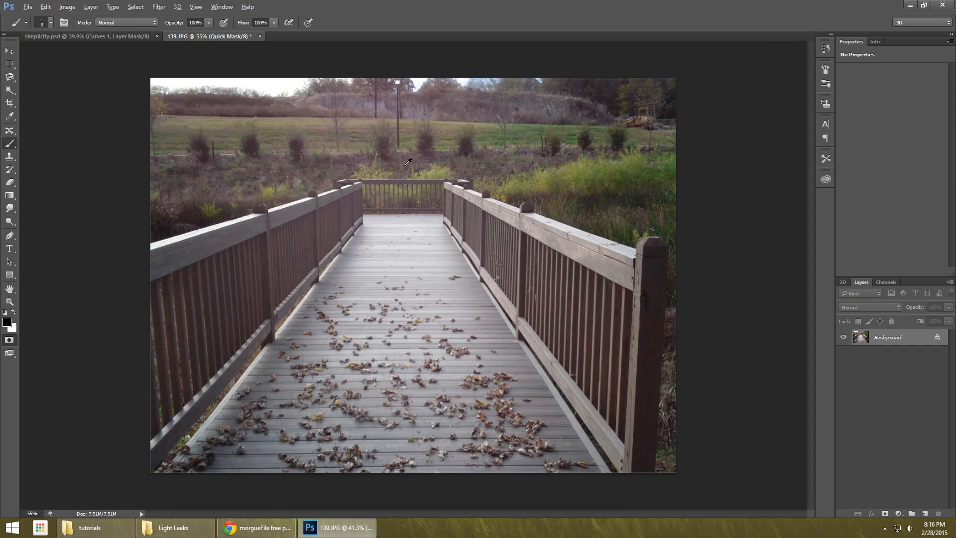
scroll(407, 159, up, 3)
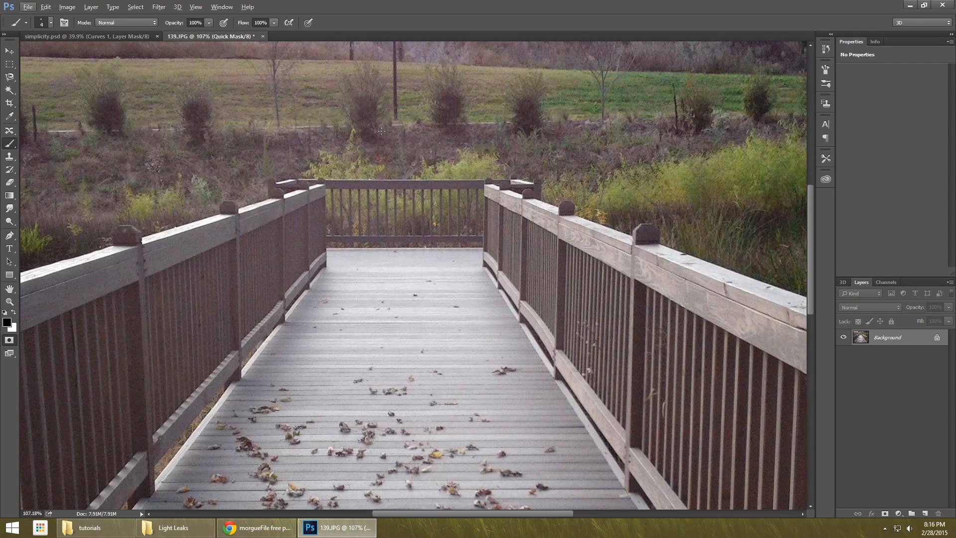
key(bracketright)
key(bracketright)
key(bracketright)
key(bracketright)
key(bracketright)
key(bracketright)
key(bracketright)
key(bracketright)
key(bracketright)
key(bracketright)
key(bracketright)
key(bracketright)
key(bracketright)
key(bracketright)
key(bracketright)
key(bracketright)
key(bracketright)
drag(355, 144, 429, 142)
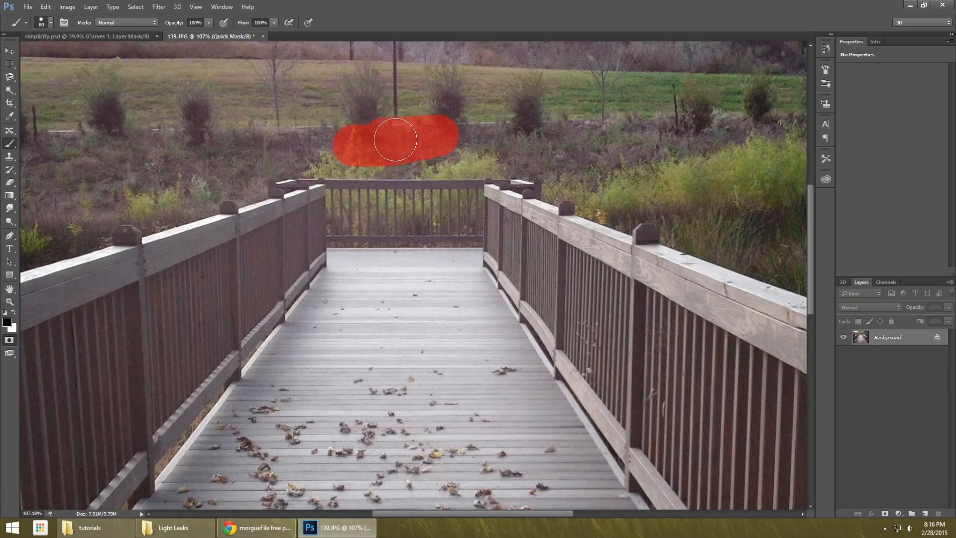
key(ctrl+z)
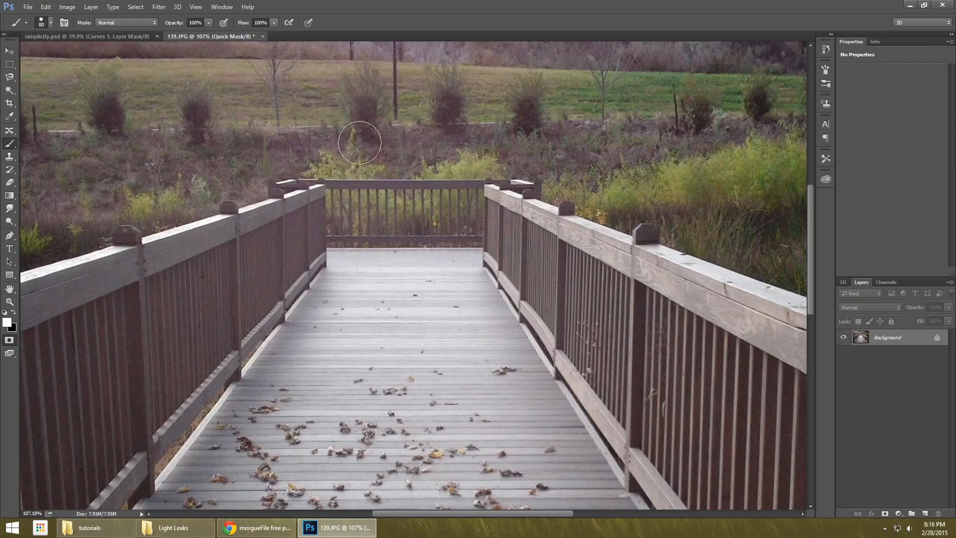
Try adding to and erasing the quick mask above the far railing with alternating black and white brush strokes.
mouse_move(327, 146)
mouse_down()
mouse_move(434, 124)
mouse_move(427, 103)
mouse_move(398, 120)
mouse_up()
key(x)
mouse_move(570, 50)
mouse_down()
mouse_move(454, 103)
mouse_move(556, 88)
mouse_move(486, 115)
mouse_move(320, 114)
mouse_move(363, 91)
mouse_up()
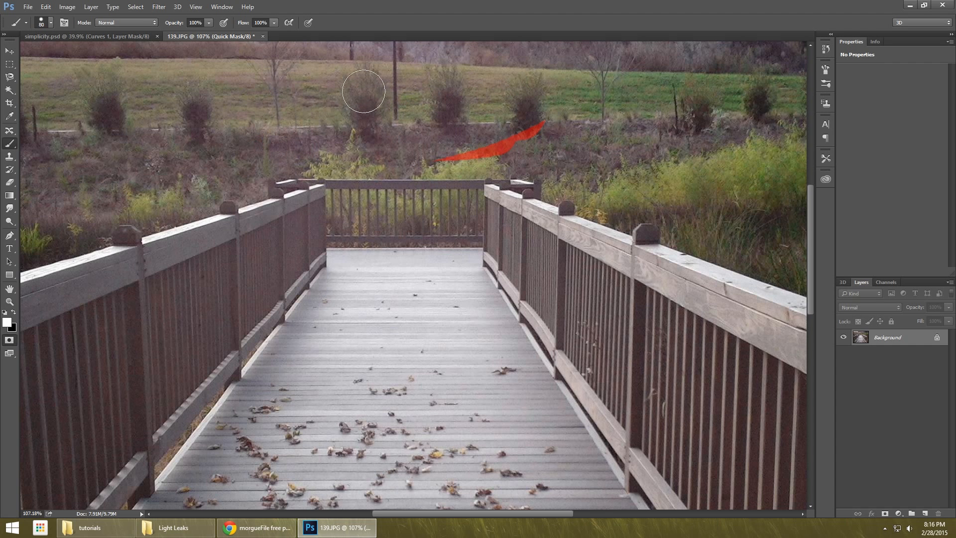
key(x)
mouse_move(422, 152)
mouse_down()
mouse_move(539, 122)
mouse_move(479, 125)
mouse_up()
key(x)
drag(566, 102, 423, 140)
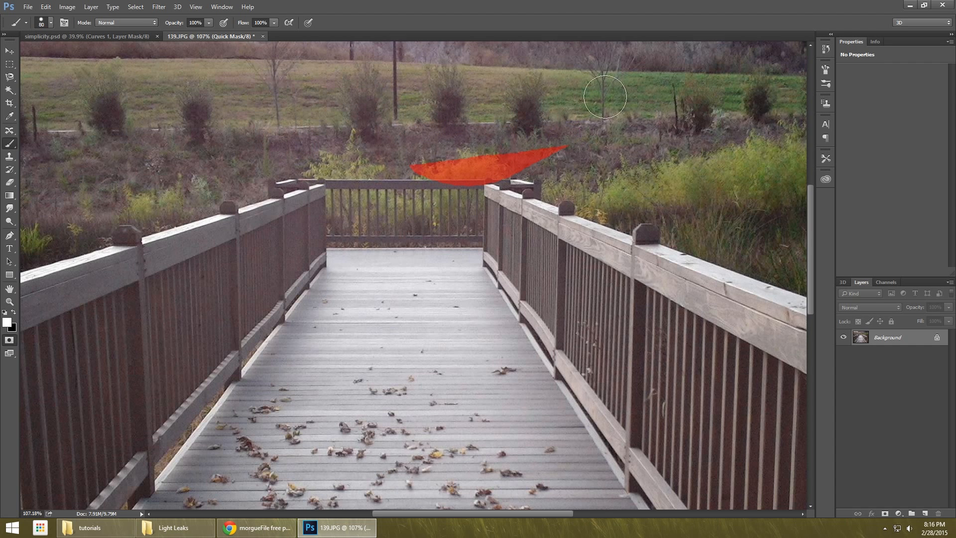
drag(552, 137, 423, 162)
key(x)
mouse_move(533, 154)
mouse_down()
mouse_move(401, 160)
mouse_move(510, 160)
mouse_up()
key(ctrl+z)
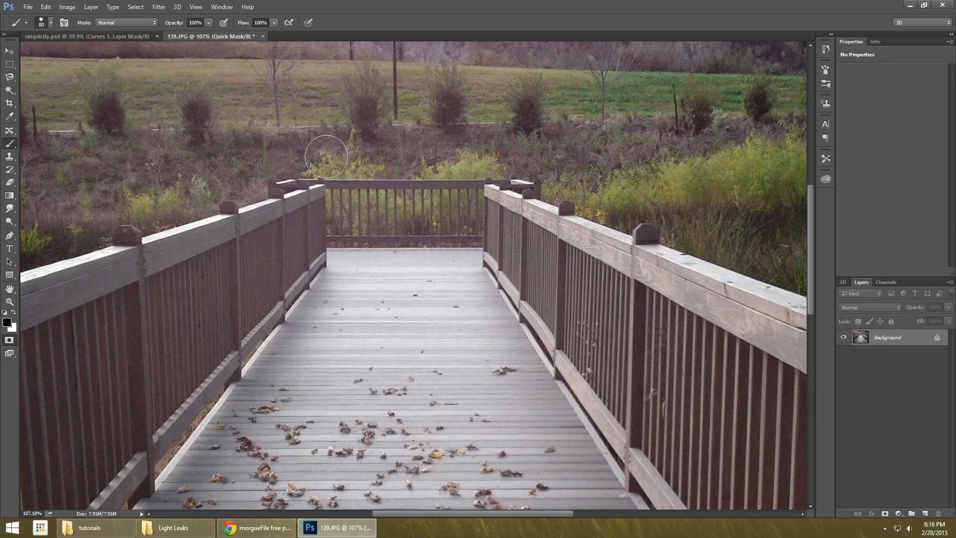
Paint the quick mask over everything around the bridge, including the gaps in the railings, and convert it into a bridge selection.
mouse_move(334, 160)
mouse_down()
mouse_move(473, 148)
mouse_move(476, 157)
mouse_up()
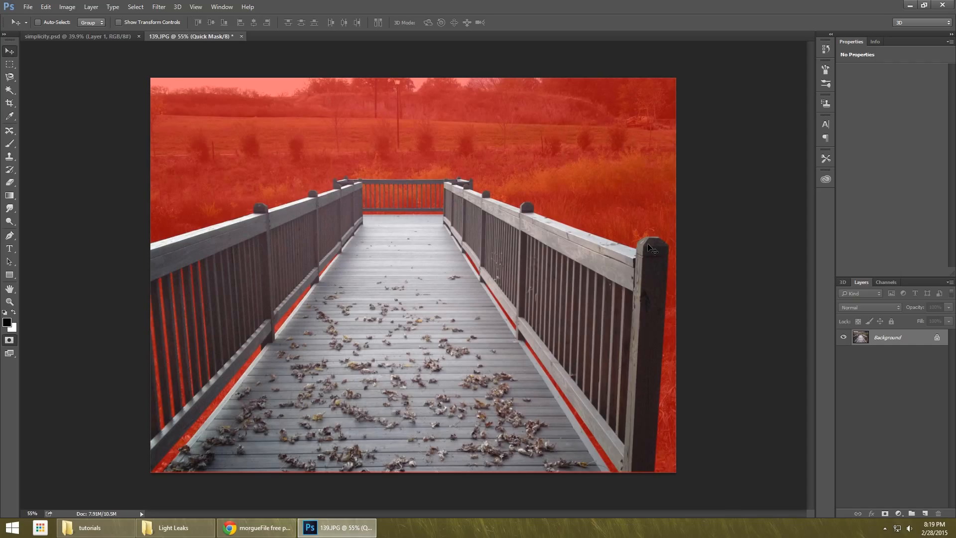
key(q)
Try a Content-Aware fill on the bridge selection, and undo it.
key(shift+BackSpace)
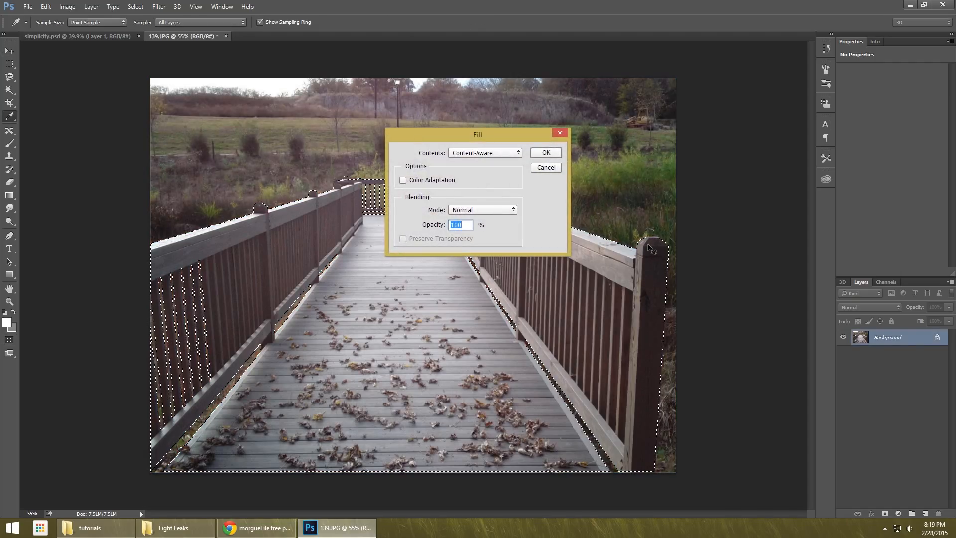
click(541, 155)
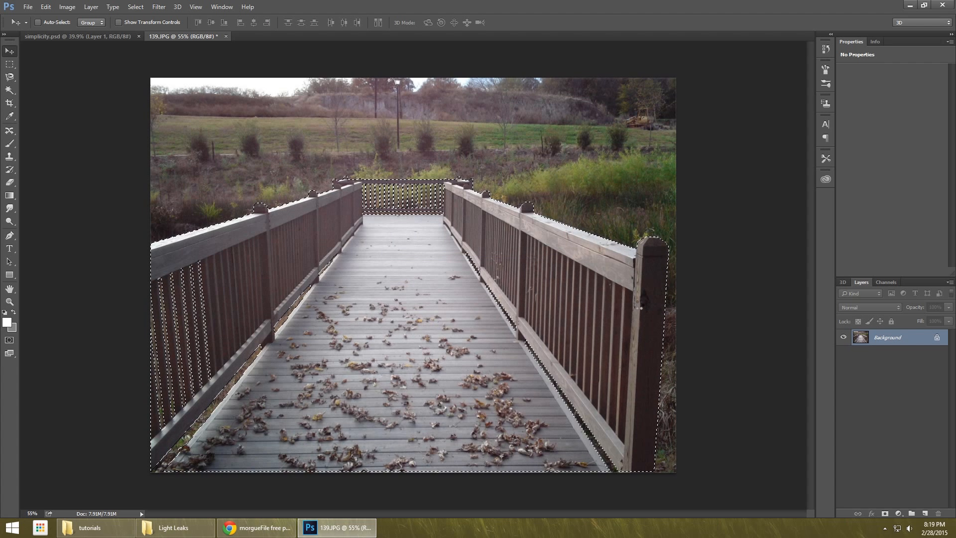
key(ctrl+z)
key(ctrl+z)
Convert the locked Background into an editable layer with the default name Layer 0.
click(936, 338)
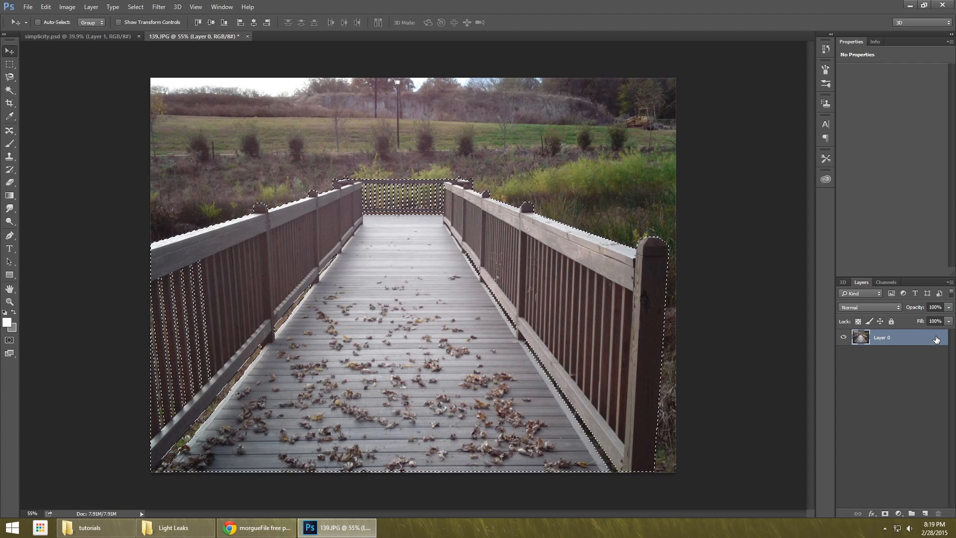
key(ctrl+z)
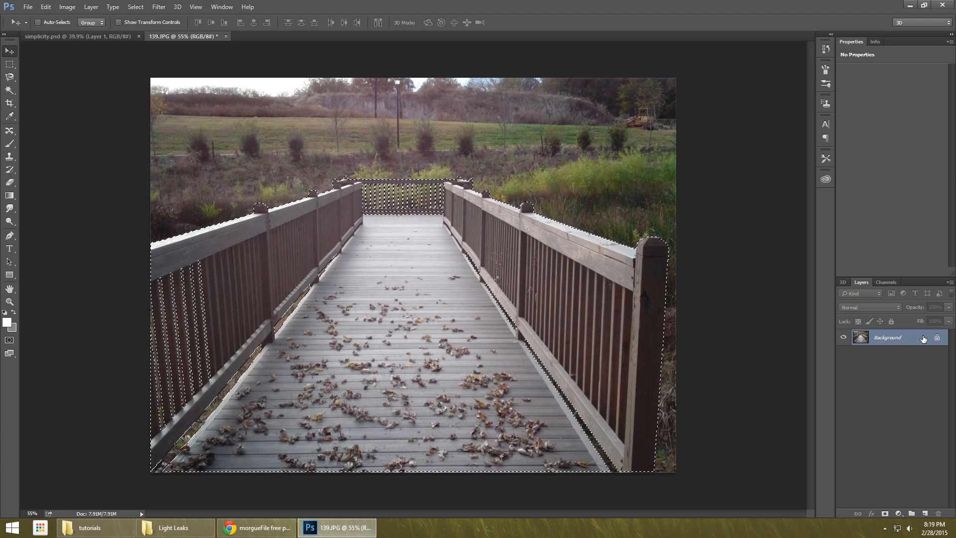
double_click(915, 342)
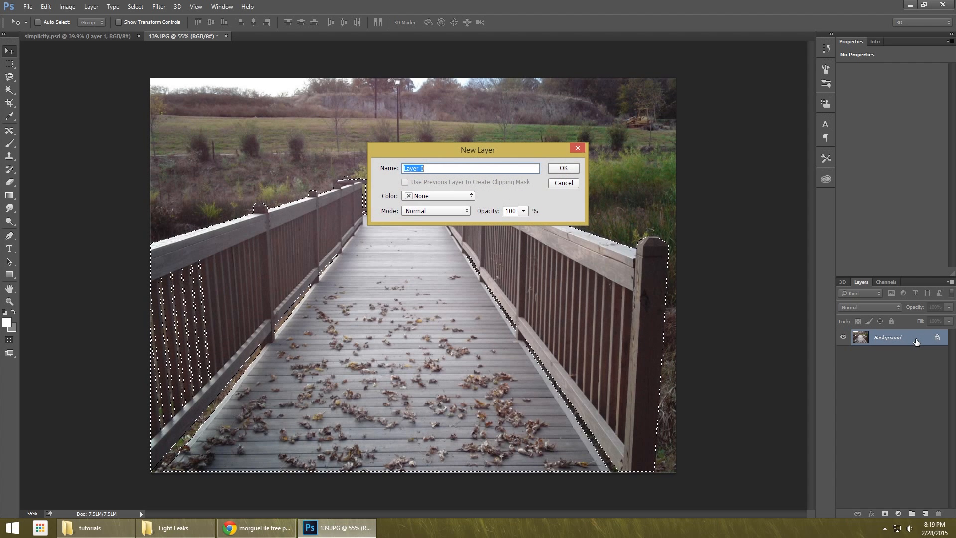
key(Return)
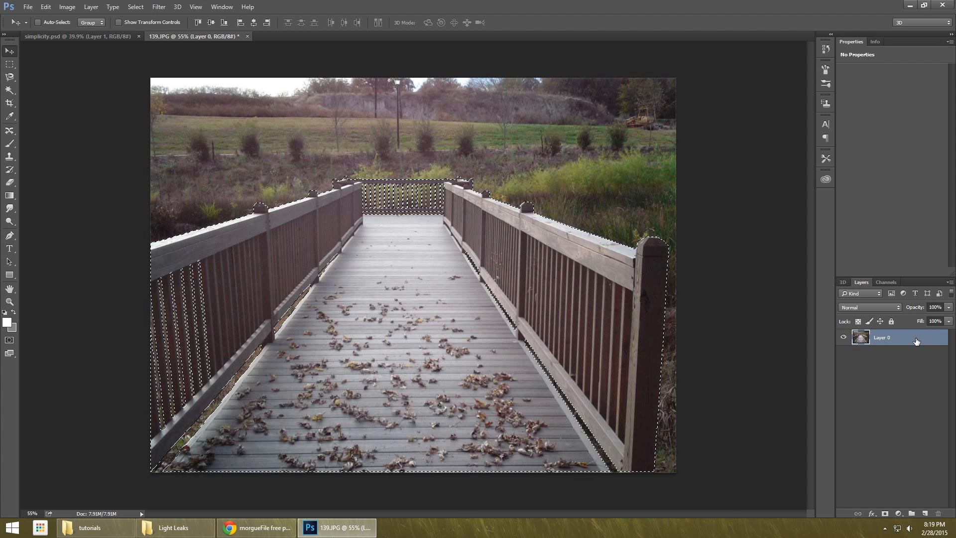
Check the bridge selection in Quick Mask mode and add it to Layer 0 as a layer mask.
key(w)
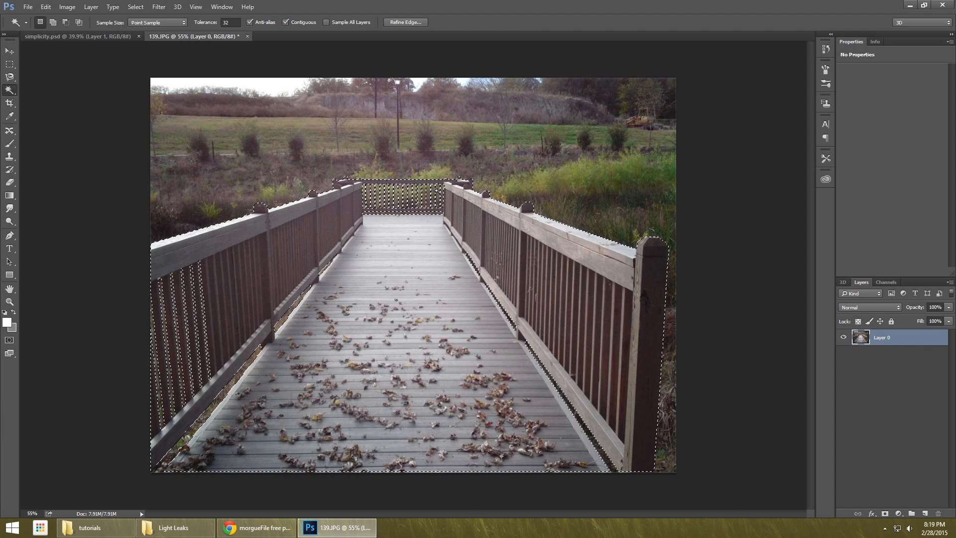
key(q)
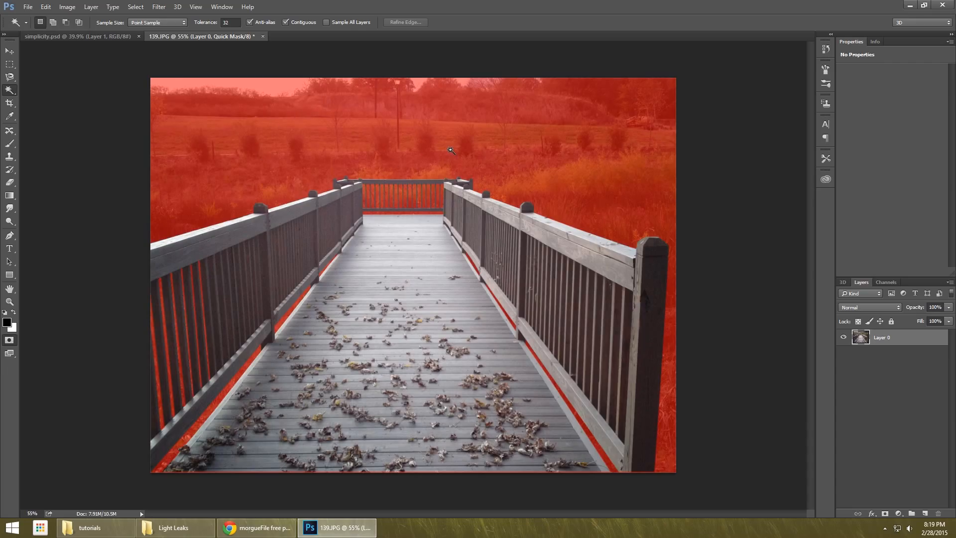
key(q)
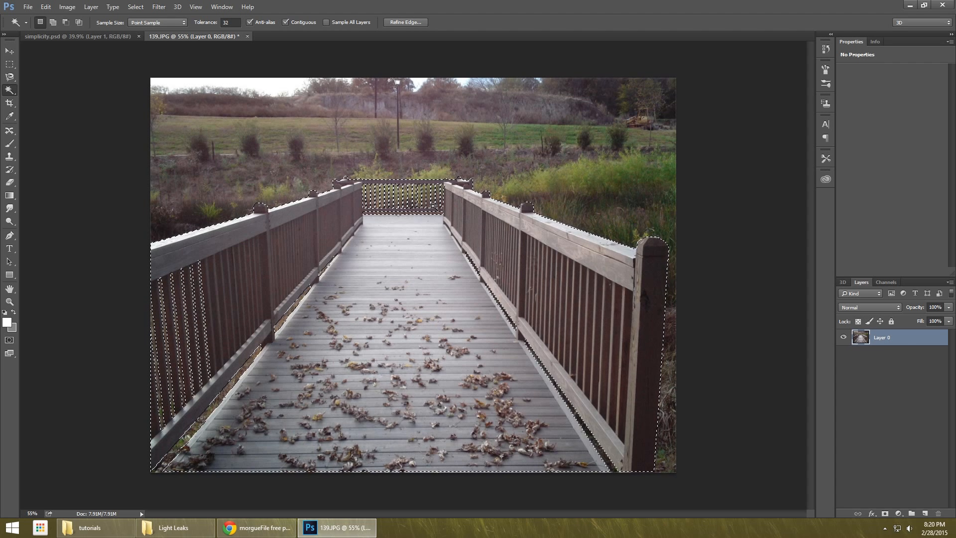
click(886, 513)
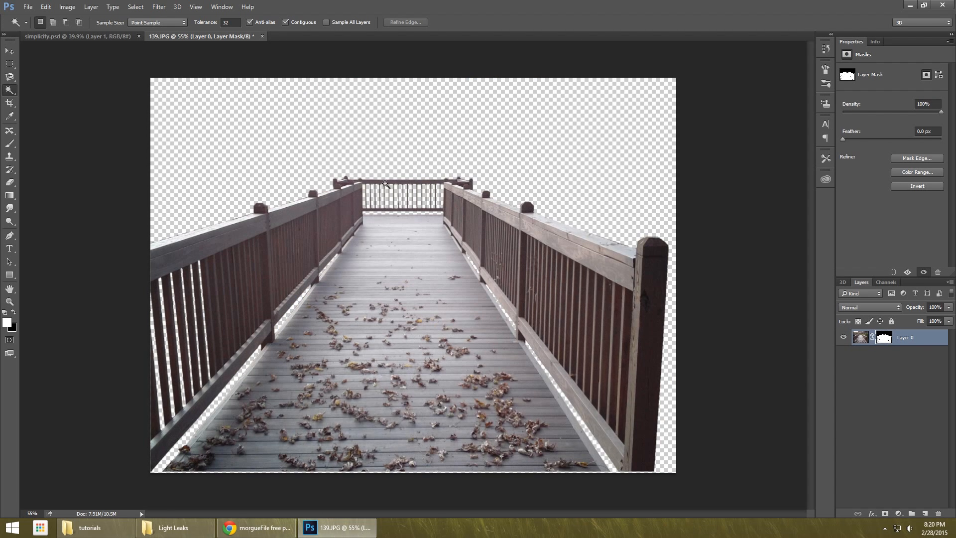
Restore the damaged middle baluster of the far railing by painting white on the layer mask with a 4 px brush.
click(10, 51)
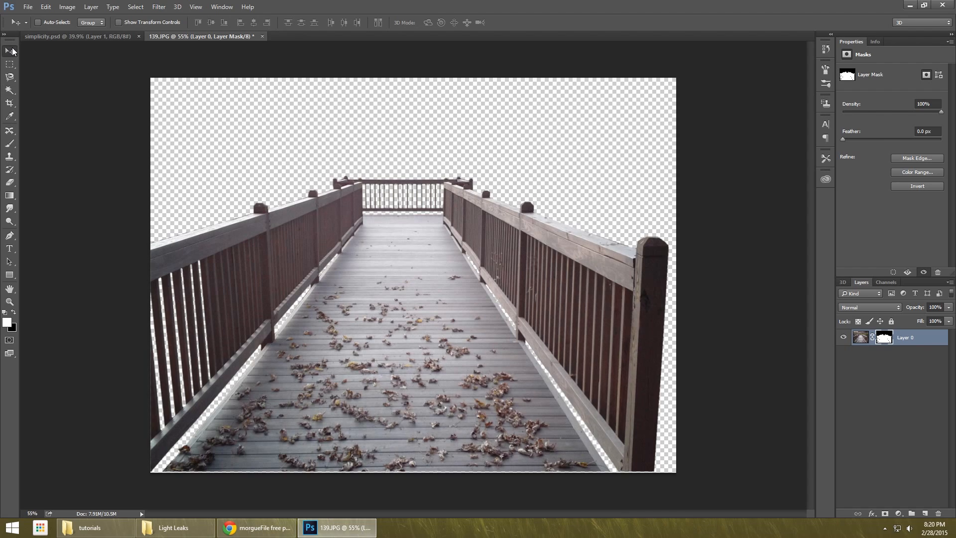
scroll(396, 211, up, 10)
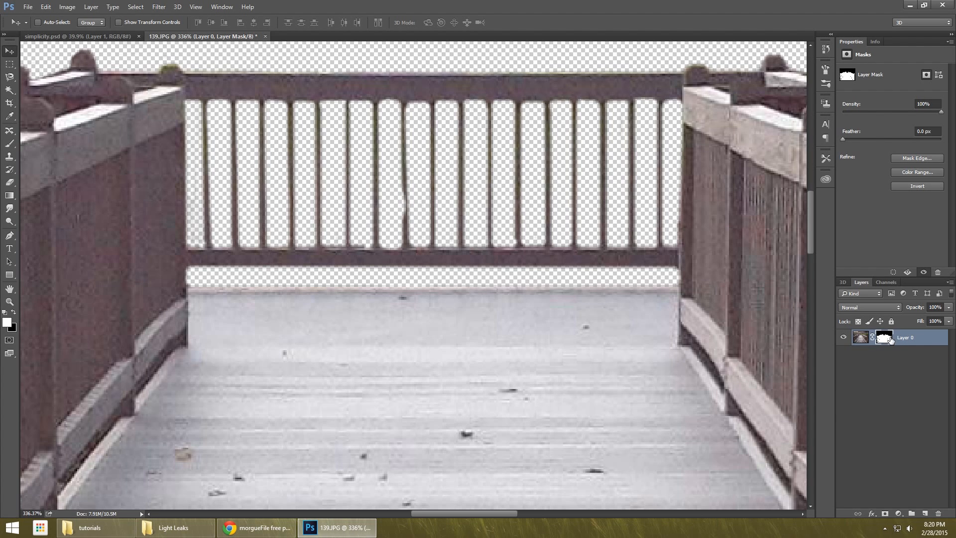
click(10, 144)
key(x)
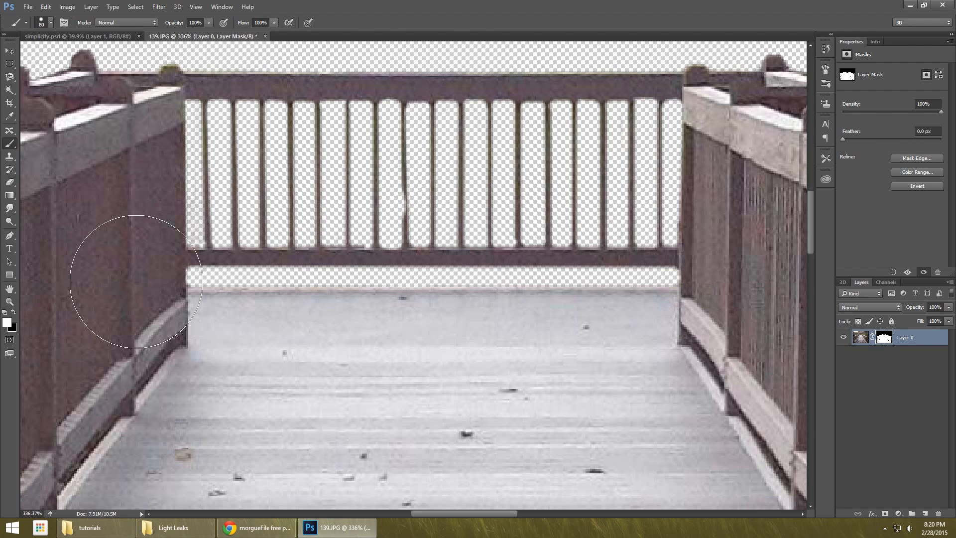
key(bracketleft)
key(bracketleft)
key(bracketleft)
key(bracketleft)
key(bracketleft)
key(bracketleft)
key(bracketleft)
key(bracketleft)
key(bracketleft)
key(bracketleft)
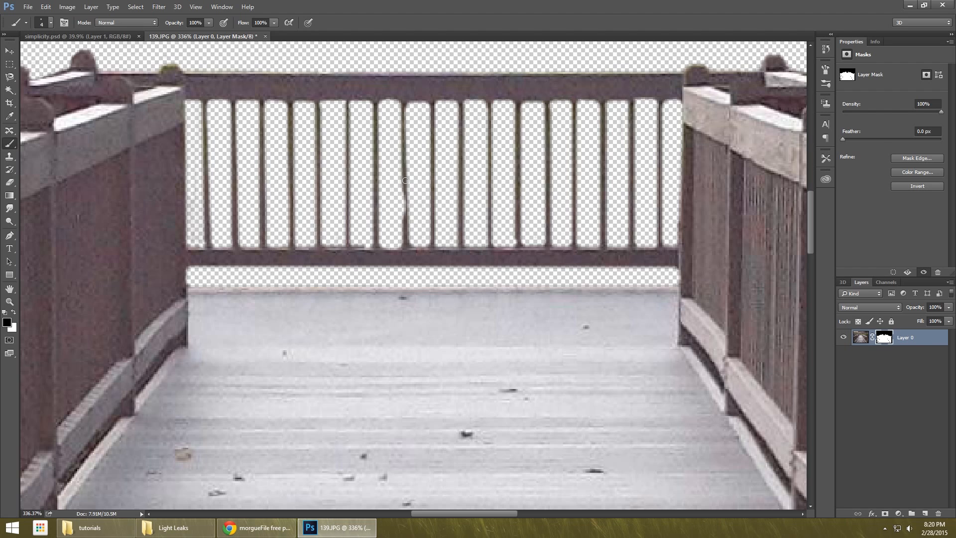
mouse_move(404, 183)
mouse_down()
mouse_move(408, 225)
mouse_move(404, 98)
mouse_up()
key(ctrl+z)
key(x)
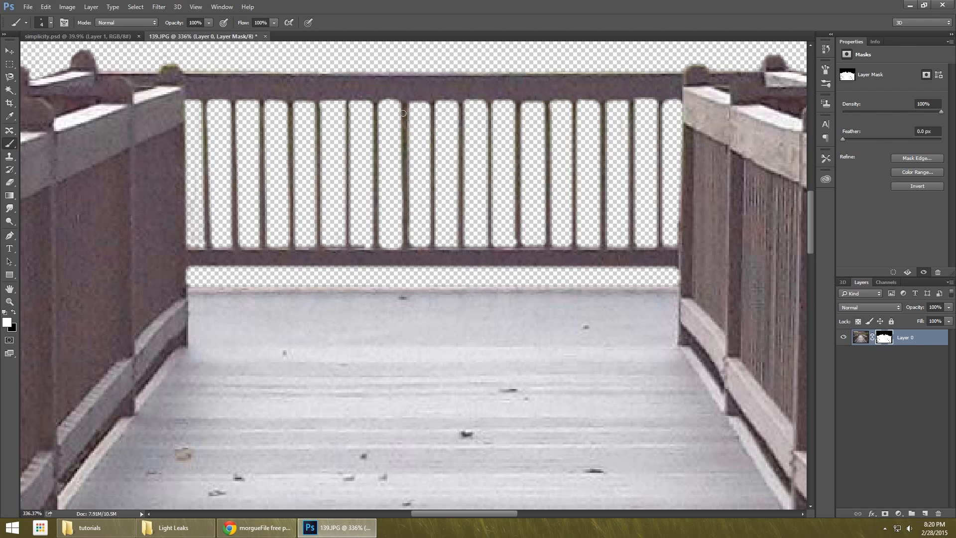
scroll(409, 248, down, 10)
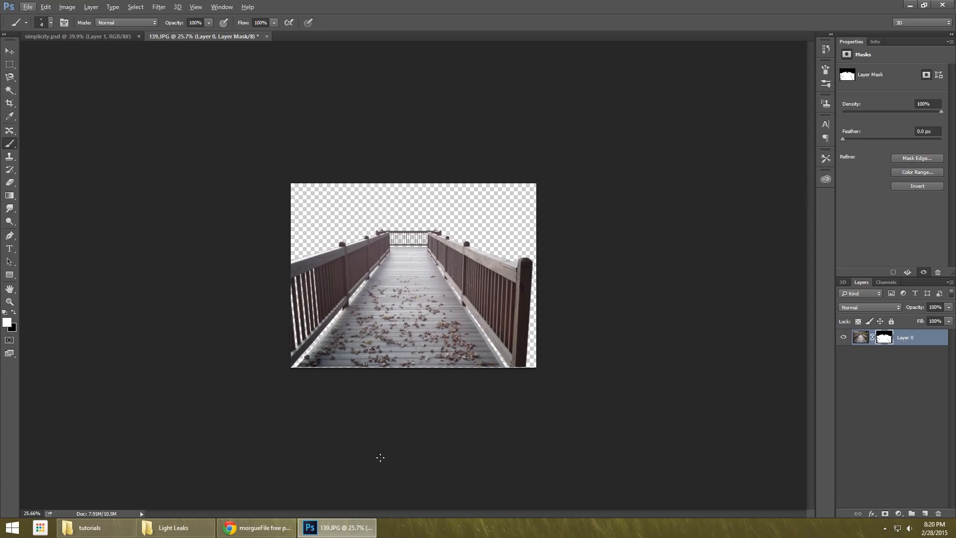
key(alt+Tab)
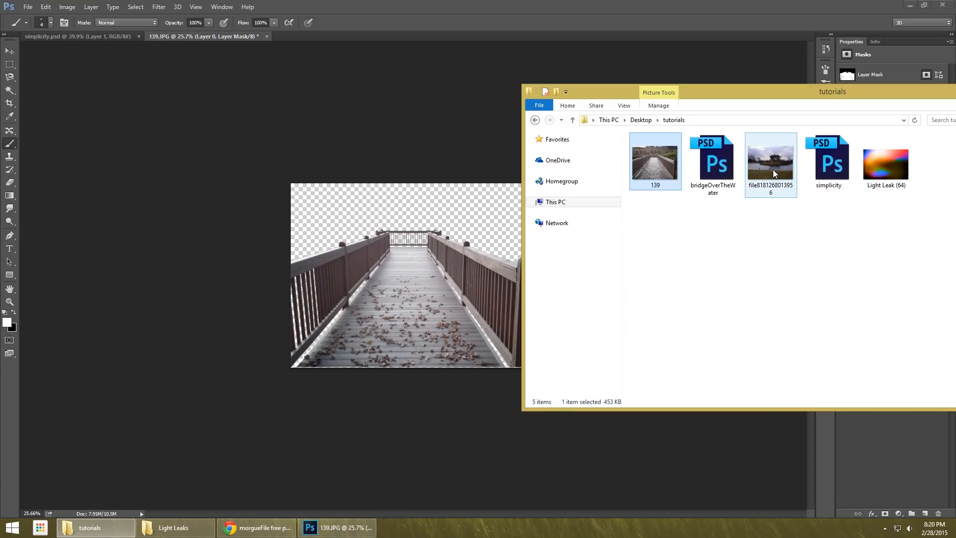
drag(773, 169, 343, 282)
key(Return)
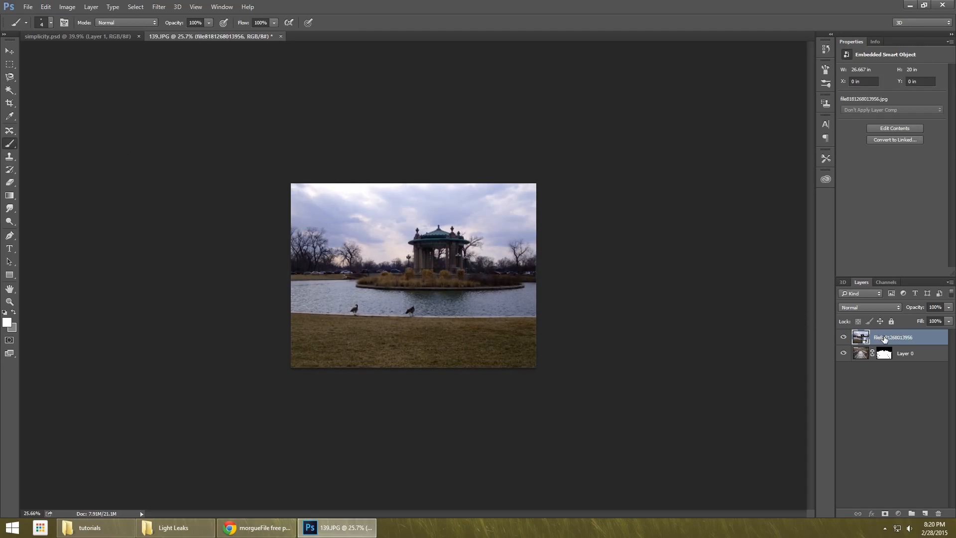
drag(884, 339, 894, 380)
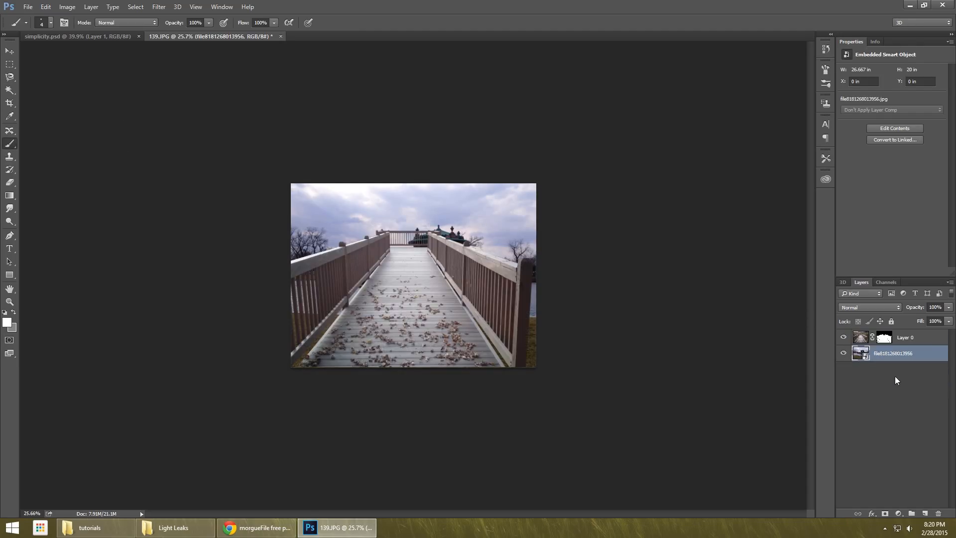
Move the lake photo upward behind the bridge to a Y position of about -5.4 in.
click(9, 50)
mouse_move(480, 236)
mouse_down()
mouse_move(482, 182)
mouse_move(481, 192)
mouse_up()
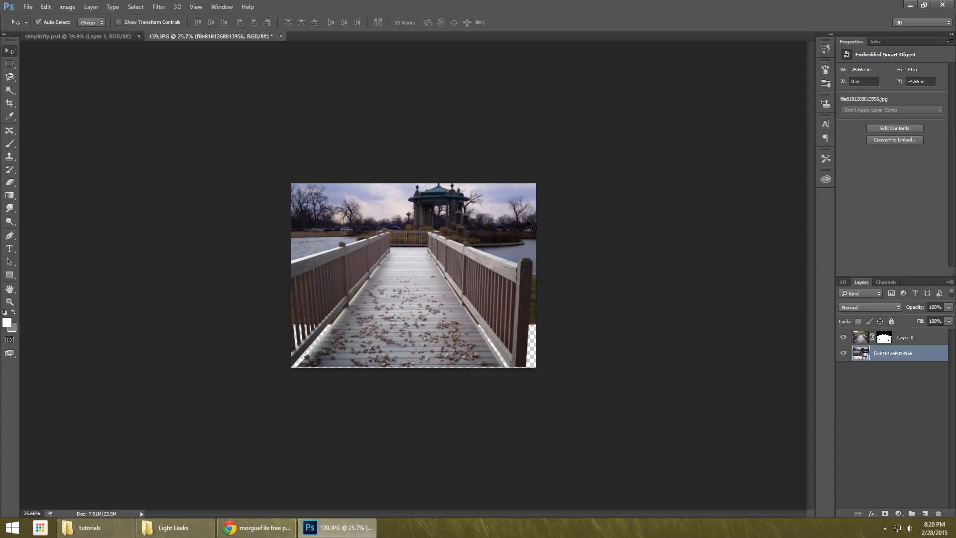
key(ctrl+t)
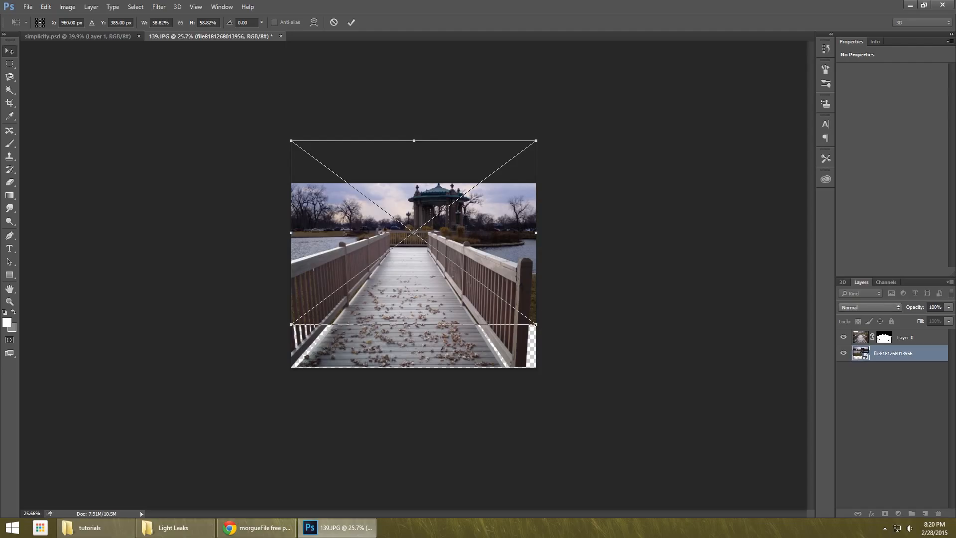
key(Return)
drag(503, 246, 499, 236)
key(ctrl)
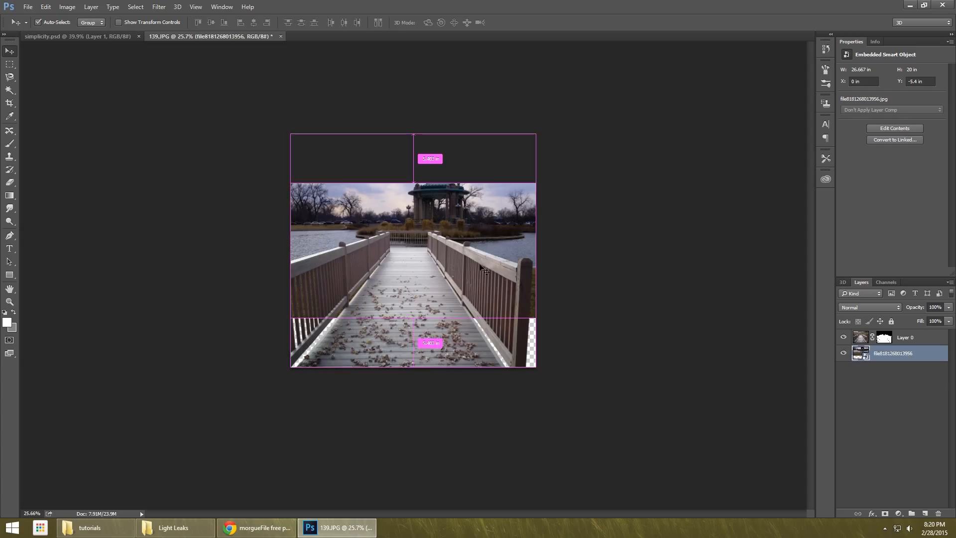
Scale the bridge layer up to about 108% and reposition it so its railings reach the canvas's side edges.
ctrl+click(651, 347)
ctrl+click(507, 301)
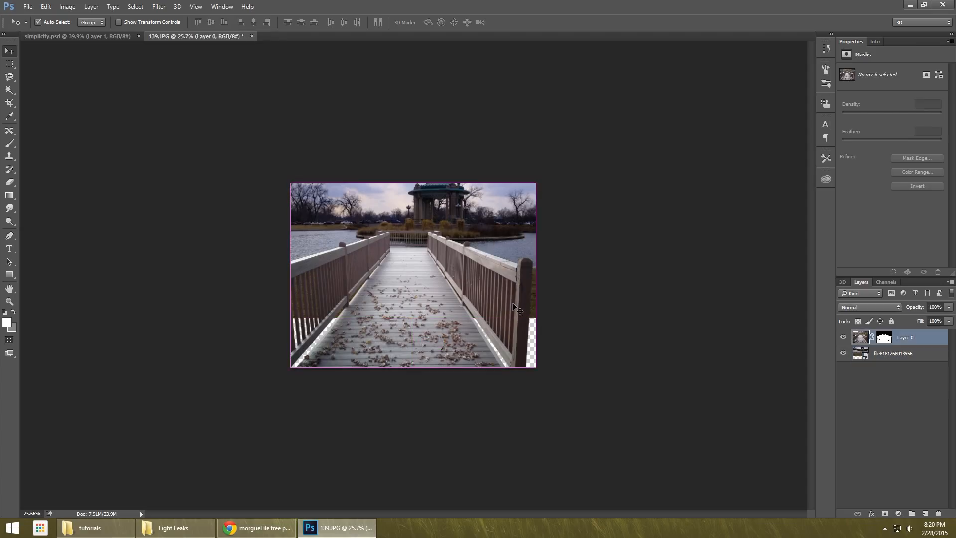
key(ctrl+t)
key(Escape)
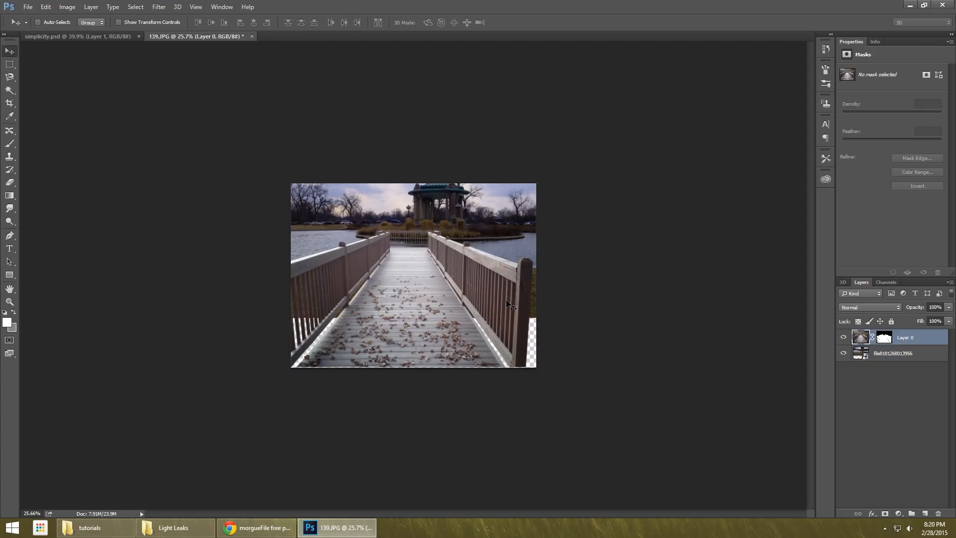
key(ctrl+t)
drag(494, 298, 509, 298)
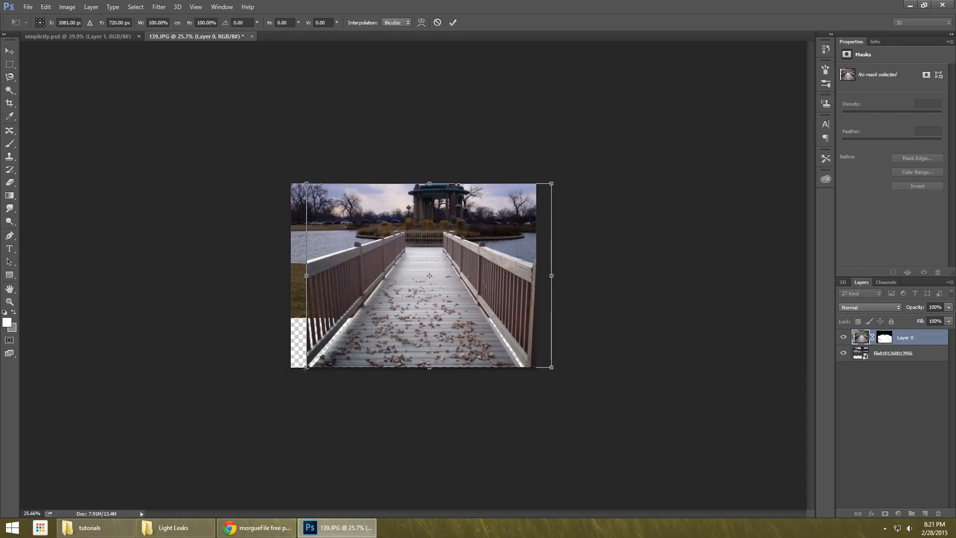
drag(305, 368, 281, 378)
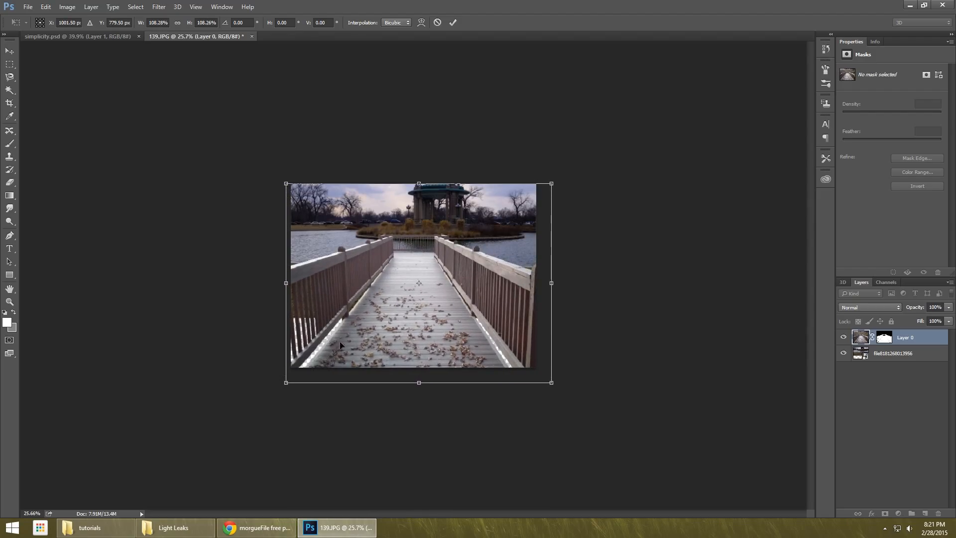
drag(339, 341, 355, 337)
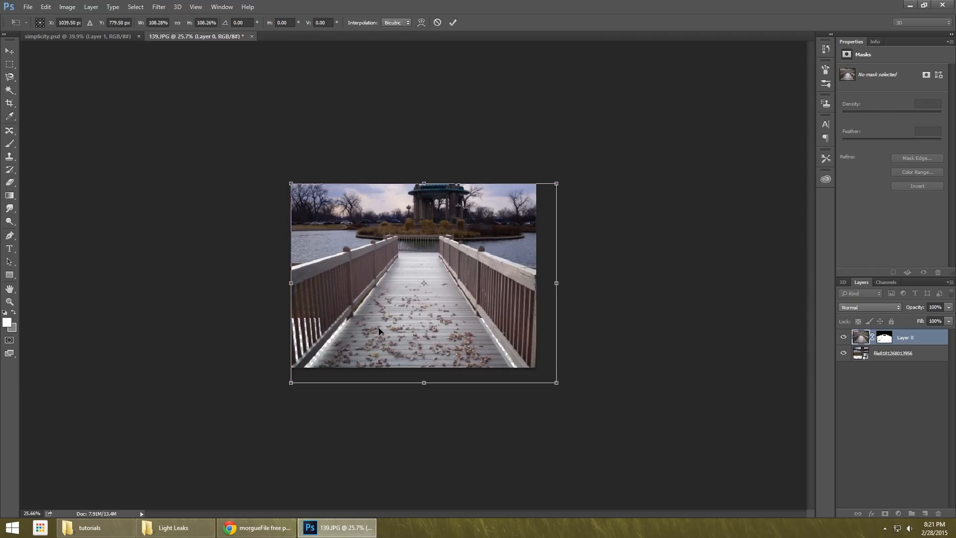
key(Return)
Lower the lake photo to a Y position of about -5.02 in and hide the bridge layer.
ctrl+click(519, 203)
drag(519, 202, 520, 210)
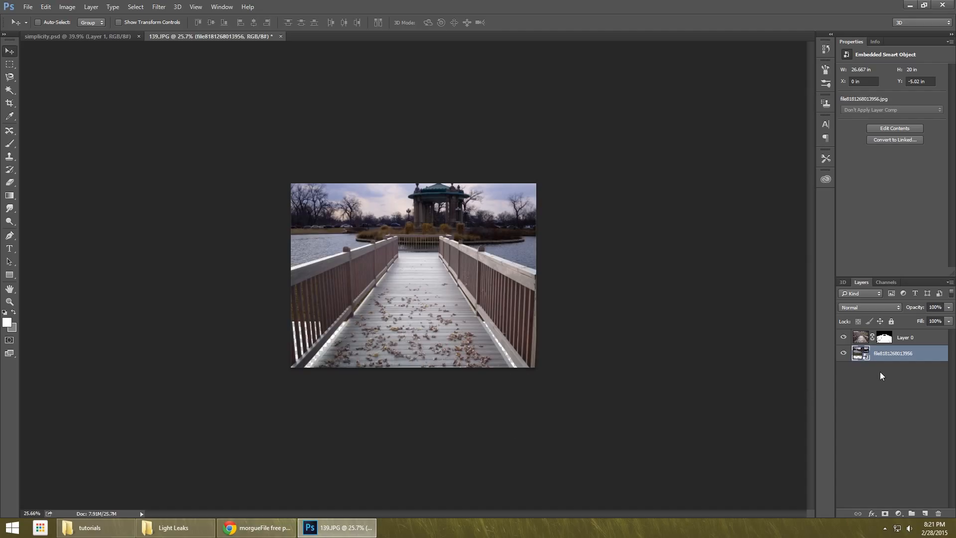
click(842, 339)
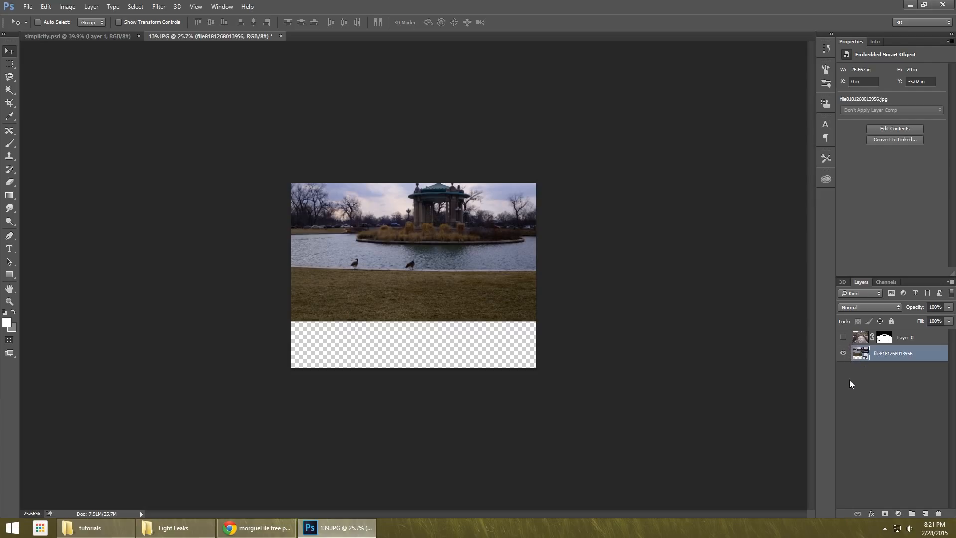
Add a new layer above the lake photo and set the Clone Stamp tool to sample Current & Below.
click(10, 156)
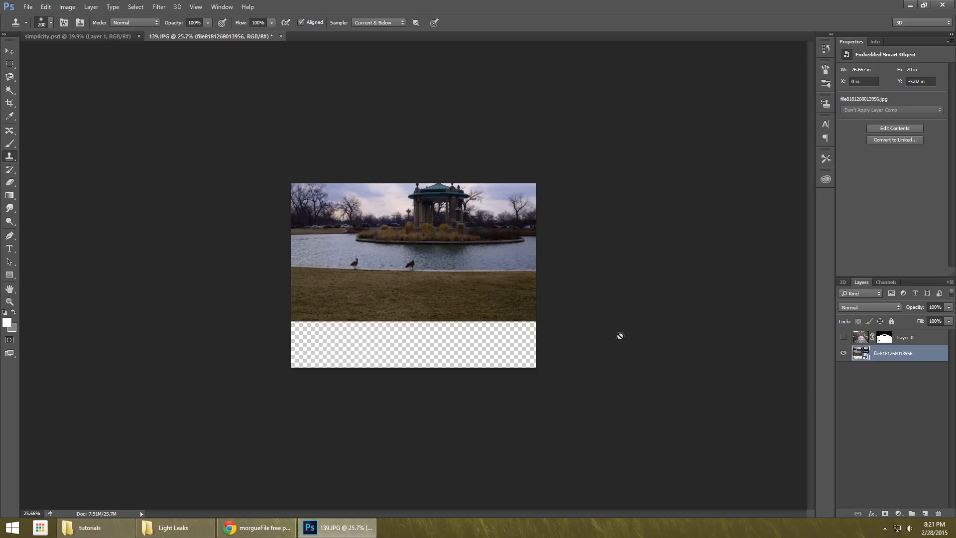
click(925, 513)
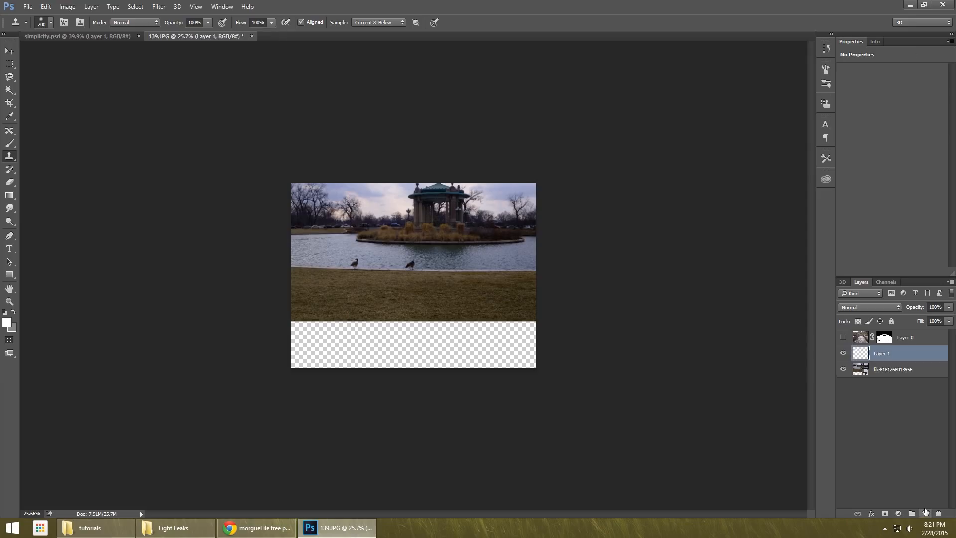
click(380, 23)
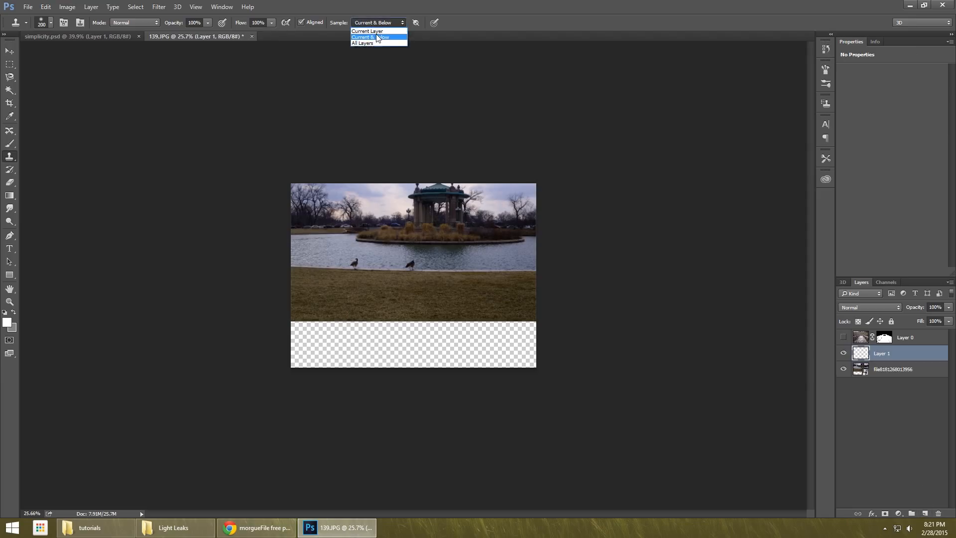
click(378, 36)
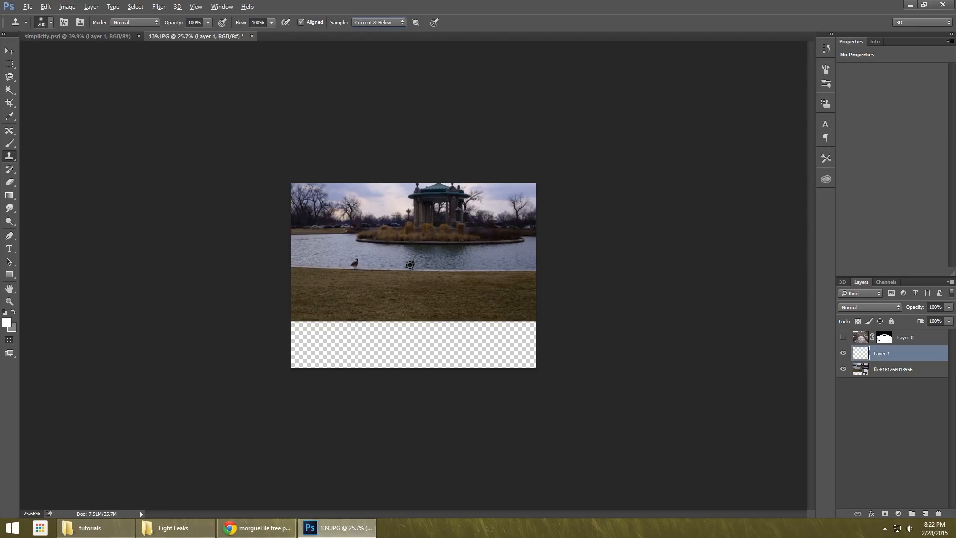
Try cloning the goose along the shoreline with the Clone Stamp tool, and undo the clone stroke.
alt+click(410, 264)
click(466, 264)
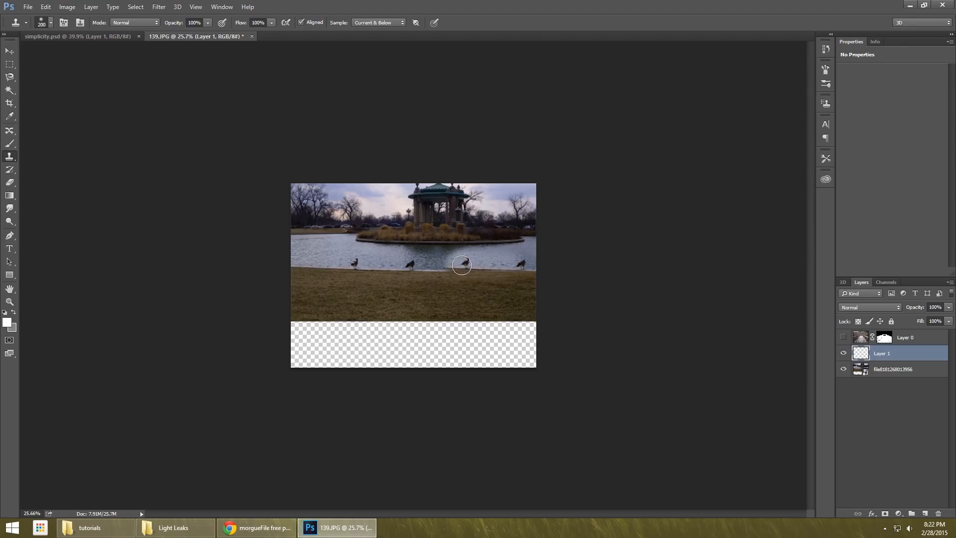
mouse_move(461, 264)
mouse_down()
mouse_move(473, 254)
mouse_move(489, 262)
mouse_up()
key(ctrl+z)
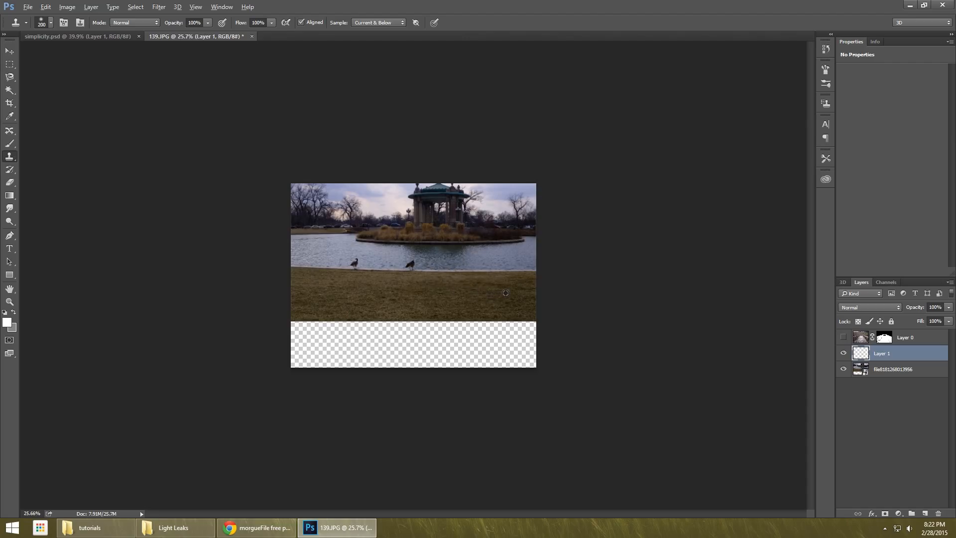
Clone grass over the transparent strip below the lake photo with the 200 px Clone Stamp, and show the bridge layer again.
alt+click(521, 294)
mouse_move(518, 324)
mouse_down()
mouse_move(302, 327)
mouse_move(332, 318)
mouse_move(298, 319)
mouse_move(289, 340)
mouse_move(321, 341)
mouse_move(295, 327)
mouse_move(343, 327)
mouse_move(347, 348)
mouse_move(512, 330)
mouse_move(489, 316)
mouse_move(510, 347)
mouse_move(517, 337)
mouse_move(543, 356)
mouse_move(528, 334)
mouse_up()
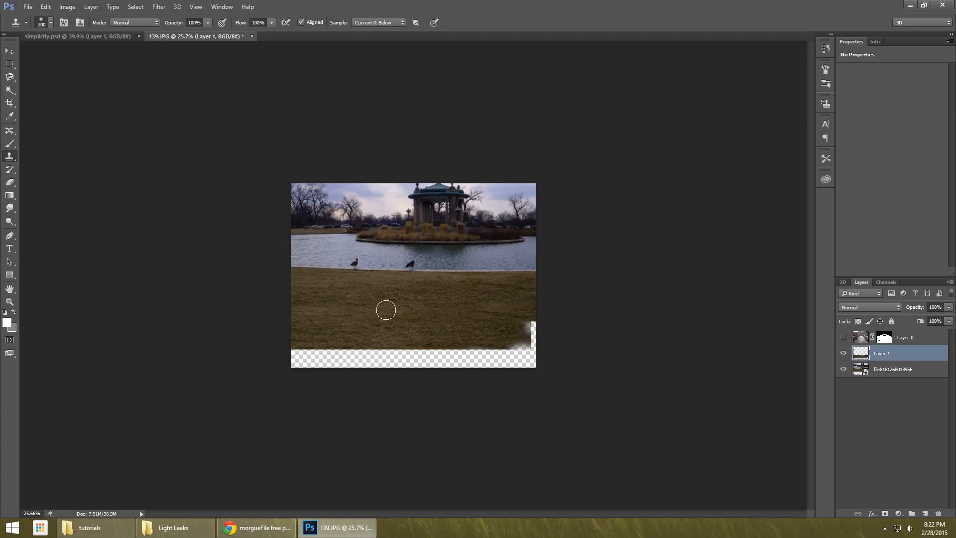
mouse_move(384, 309)
mouse_down()
mouse_move(535, 346)
mouse_move(488, 344)
mouse_move(535, 312)
mouse_move(504, 368)
mouse_move(465, 353)
mouse_move(502, 357)
mouse_move(464, 348)
mouse_move(463, 364)
mouse_move(392, 366)
mouse_move(392, 358)
mouse_move(380, 374)
mouse_move(334, 360)
mouse_up()
mouse_move(494, 355)
mouse_down()
mouse_move(327, 369)
mouse_move(329, 358)
mouse_move(306, 366)
mouse_move(283, 356)
mouse_move(327, 356)
mouse_up()
alt+click(326, 356)
mouse_move(396, 326)
mouse_down()
mouse_move(446, 322)
mouse_move(464, 335)
mouse_move(473, 326)
mouse_up()
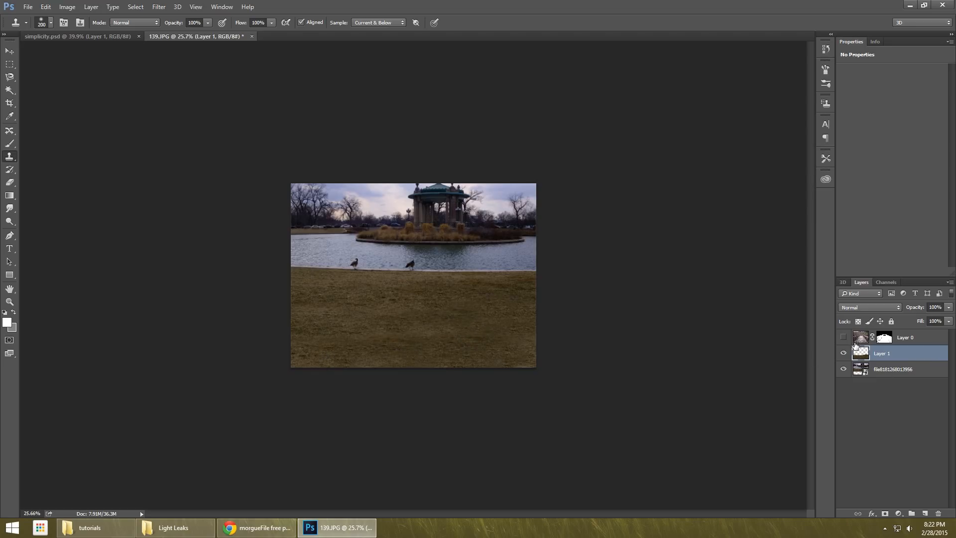
click(843, 337)
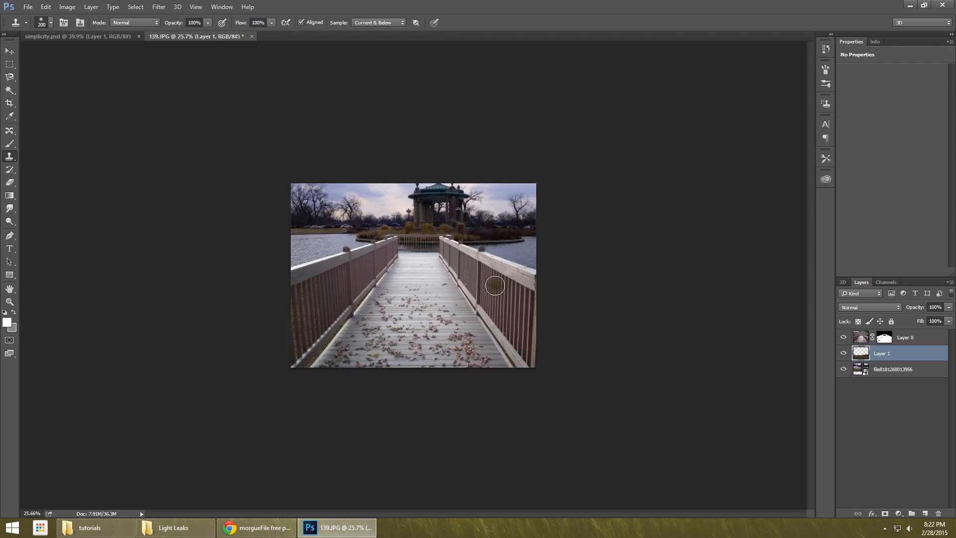
Place the Light Leak (64) image from the tutorials folder into the document and move its layer above the bridge layer.
scroll(460, 220, up, 3)
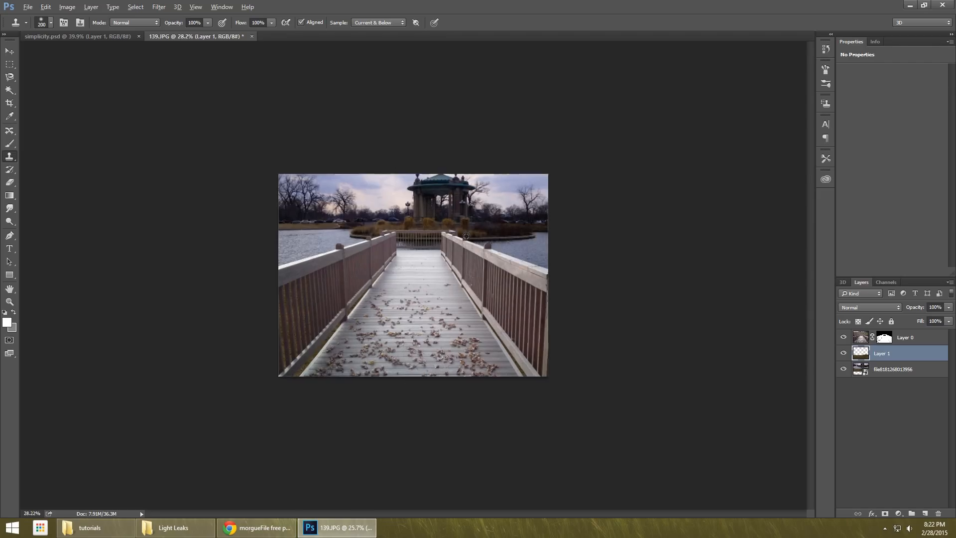
scroll(460, 220, up, 1)
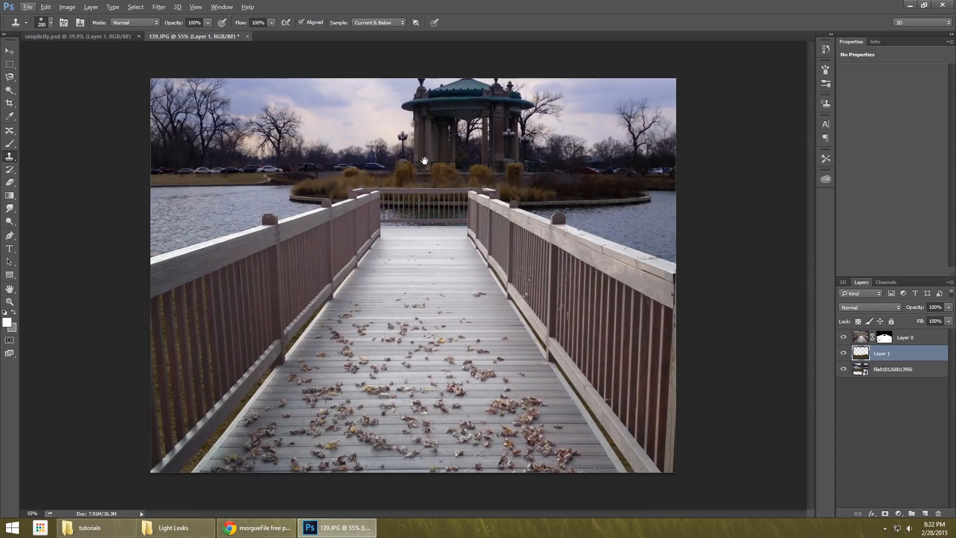
alt+click(441, 158)
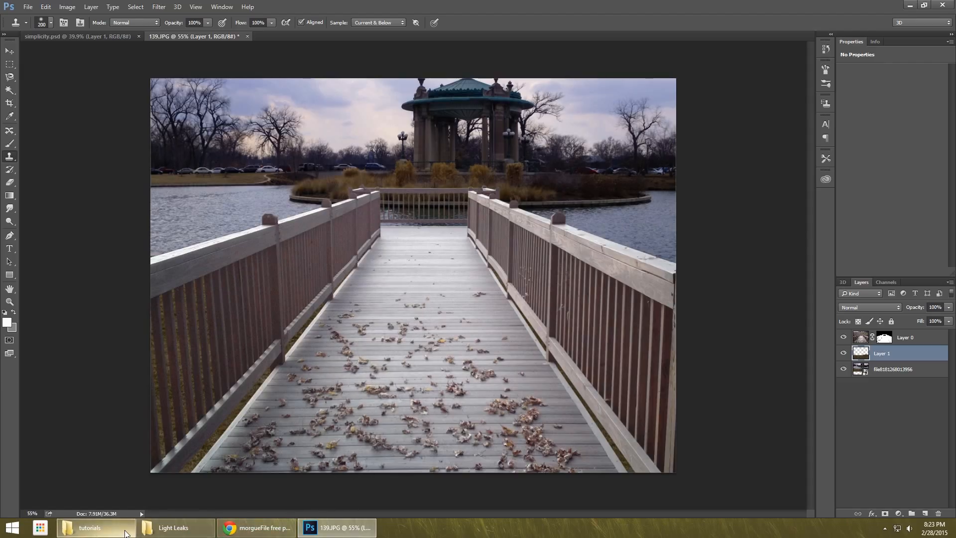
click(90, 528)
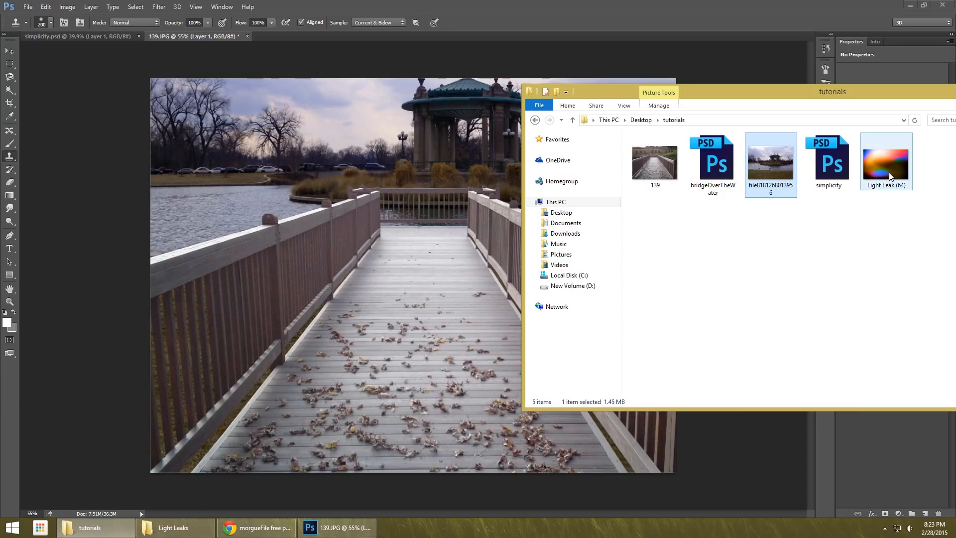
drag(889, 176, 368, 298)
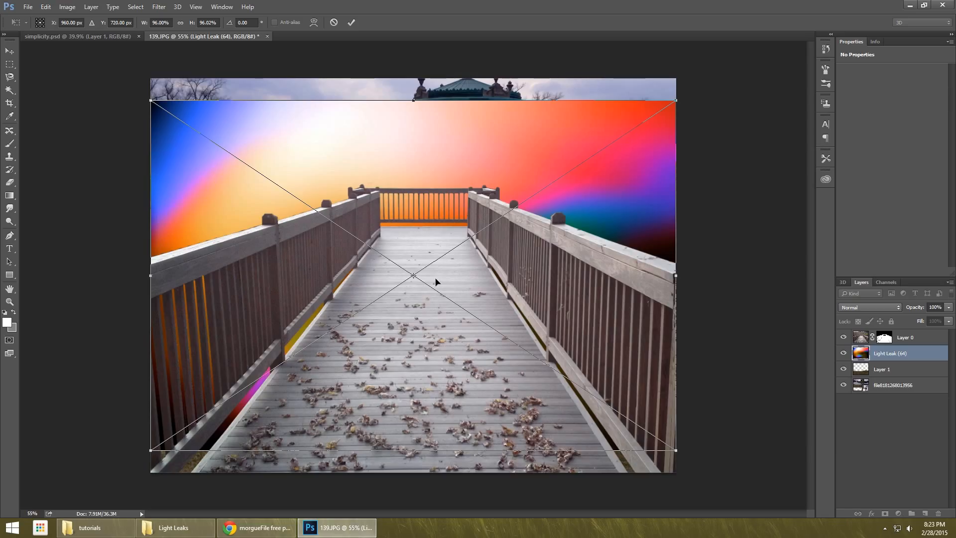
key(Return)
drag(904, 355, 905, 333)
Enlarge the light leak to about 31.36 by 20.9 in to cover the canvas and set its blend mode to Screen.
key(ctrl+t)
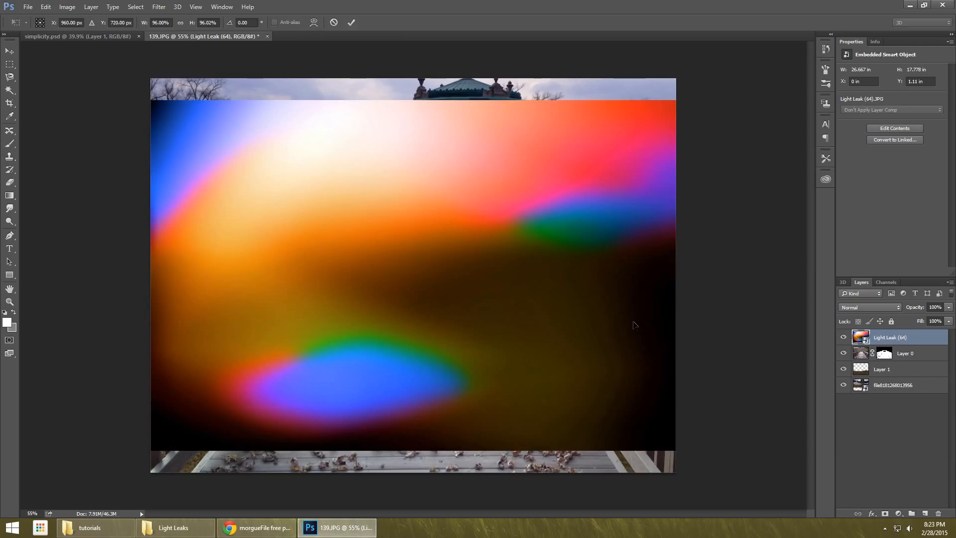
drag(676, 449, 720, 474)
key(Return)
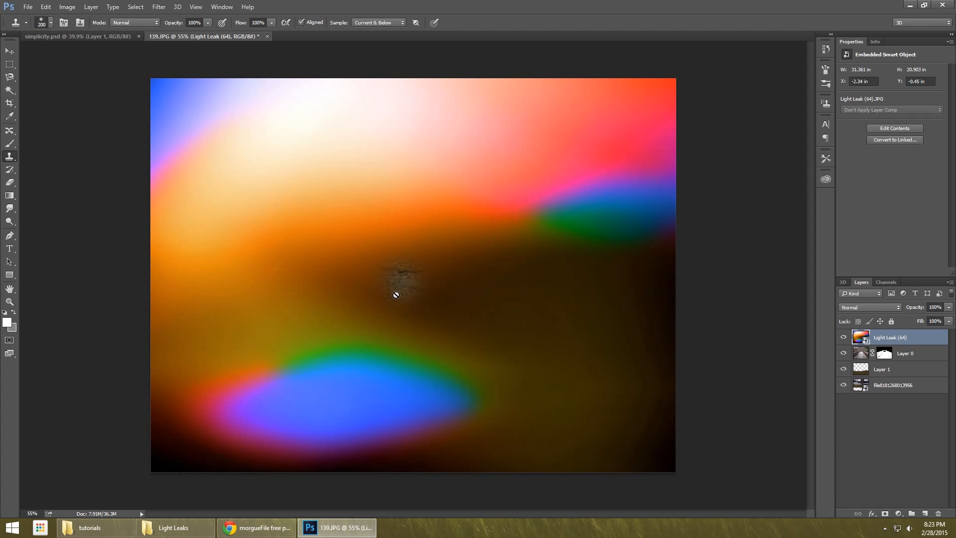
click(7, 51)
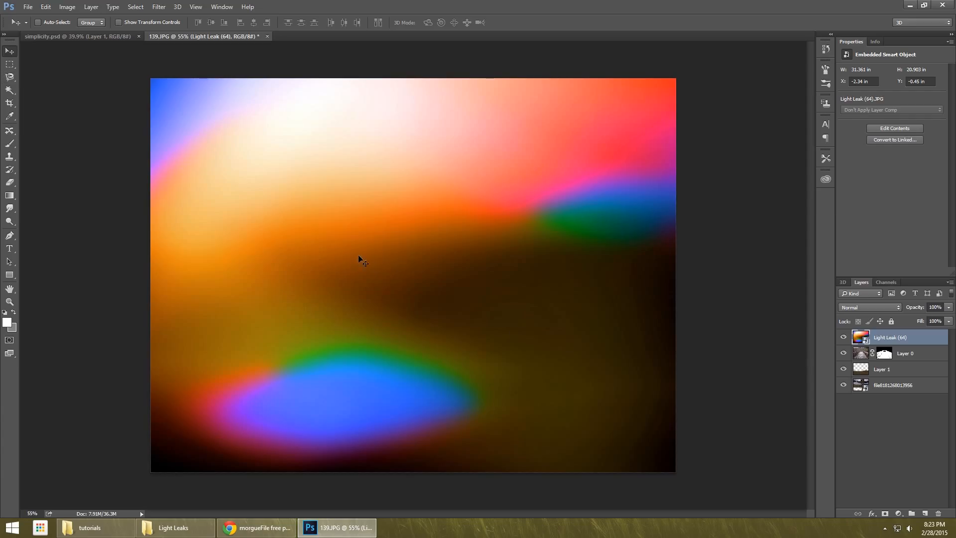
click(886, 308)
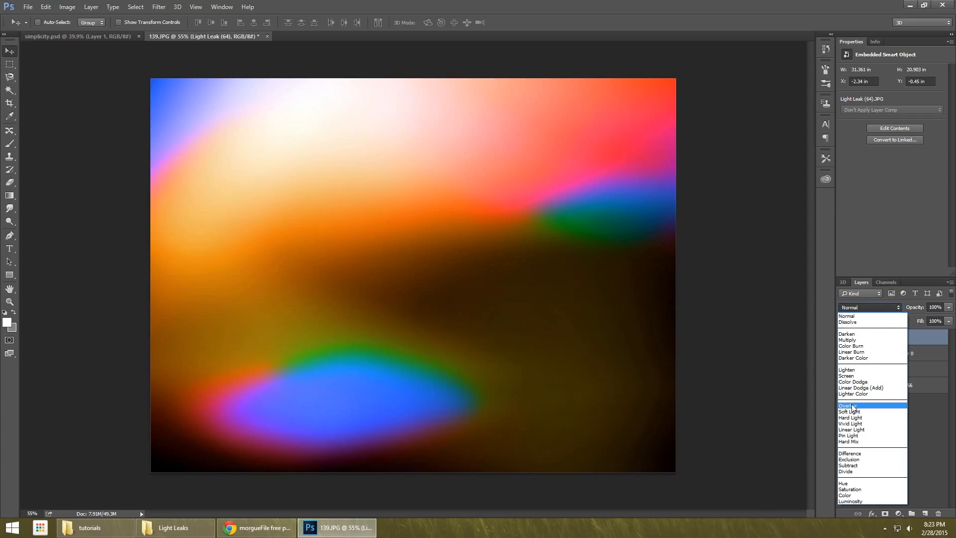
click(848, 376)
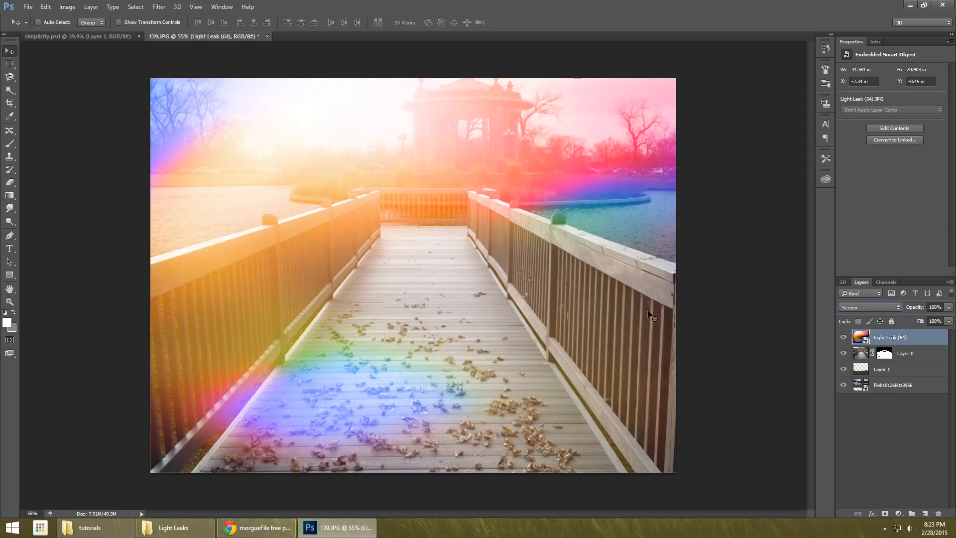
Reduce the light leak layer to about 111% scale, set its opacity to 87%, and deselect the layer.
key(ctrl+t)
drag(723, 482, 708, 469)
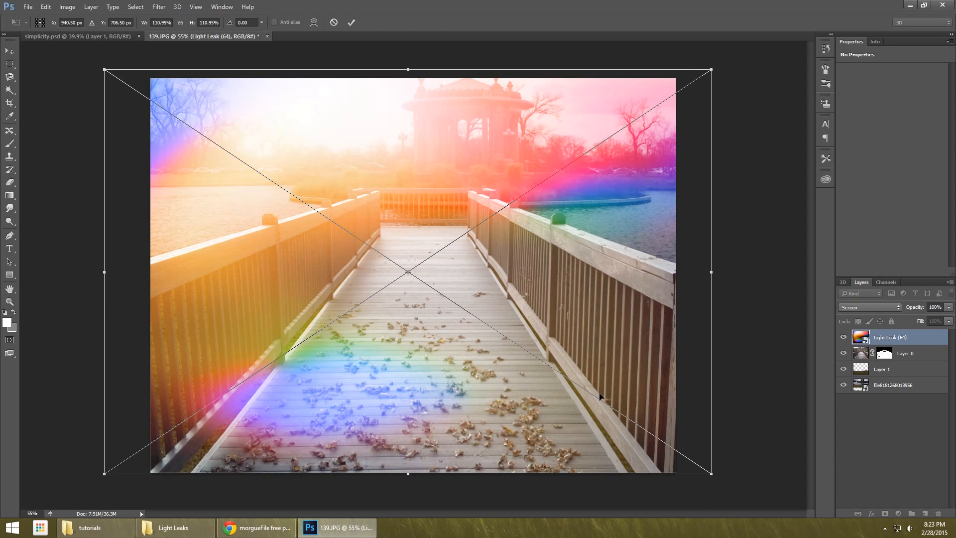
key(Return)
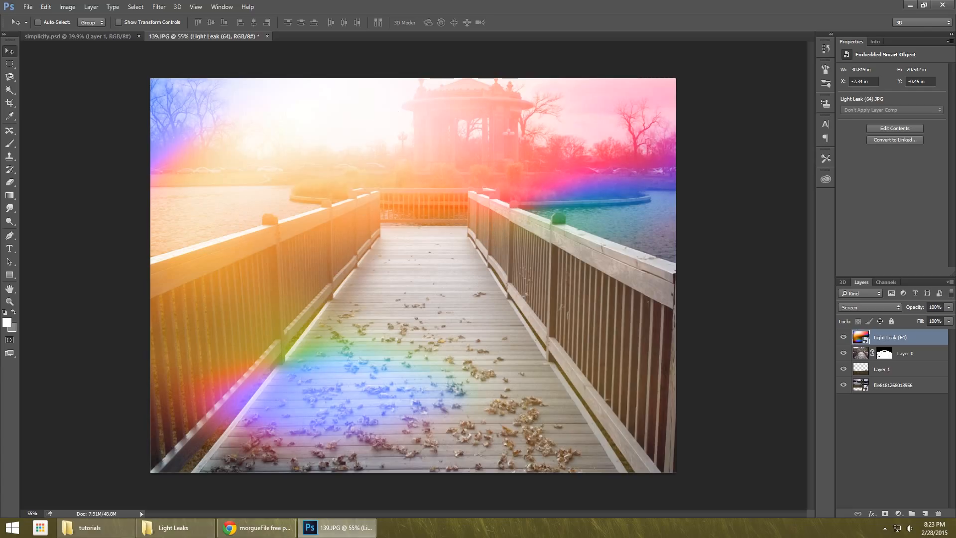
click(948, 307)
drag(949, 320, 941, 321)
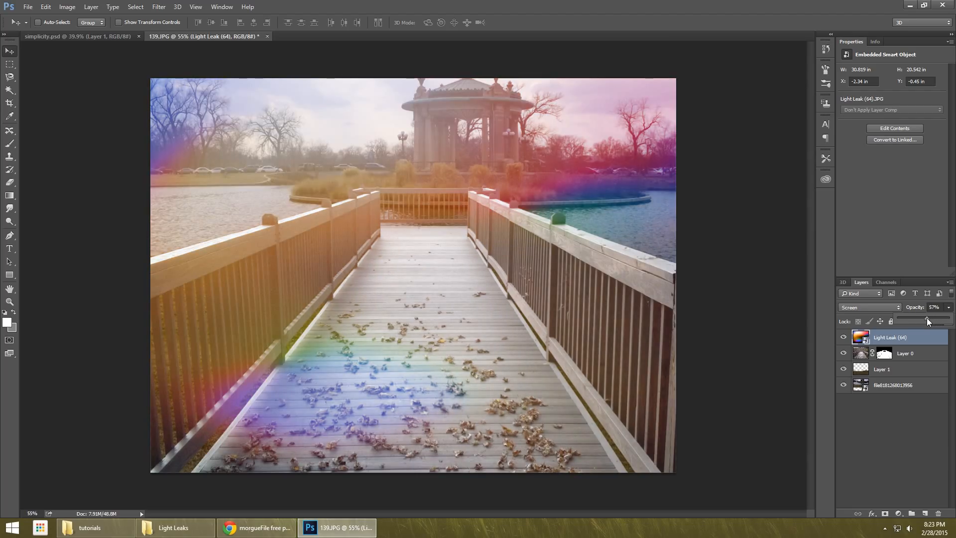
drag(927, 318, 943, 320)
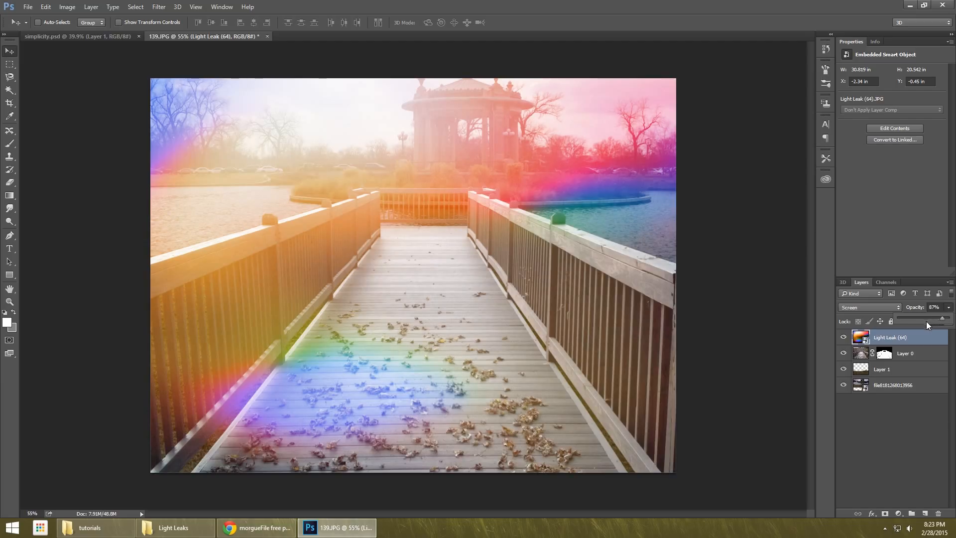
click(909, 416)
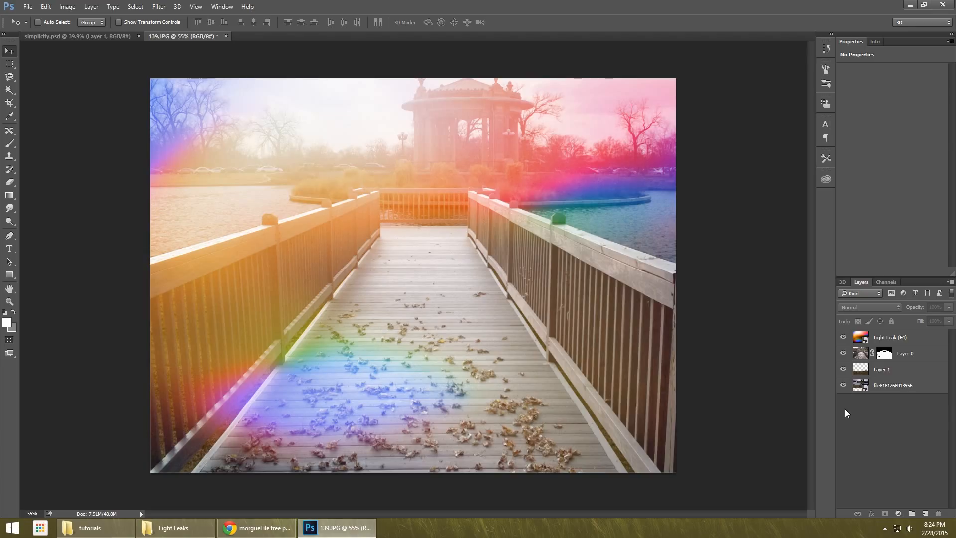
click(899, 513)
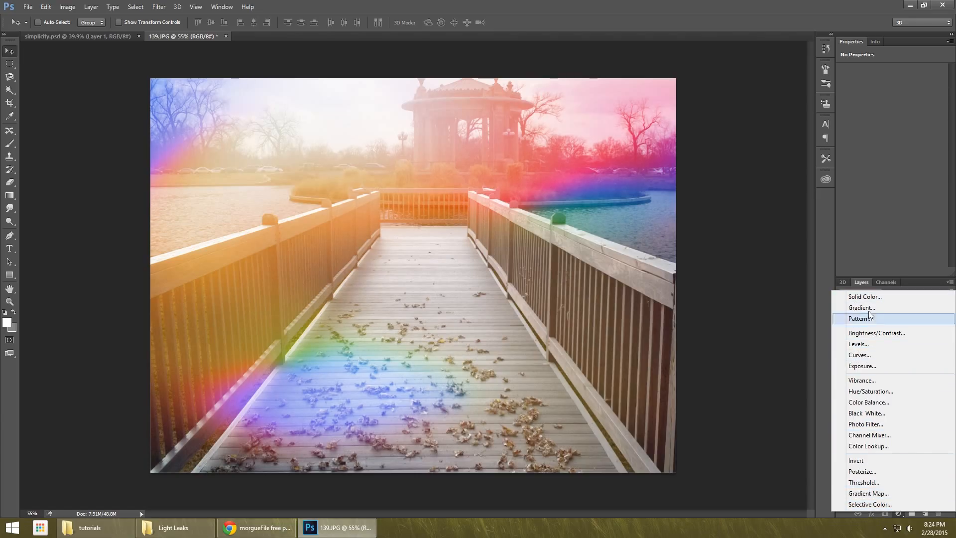
click(819, 400)
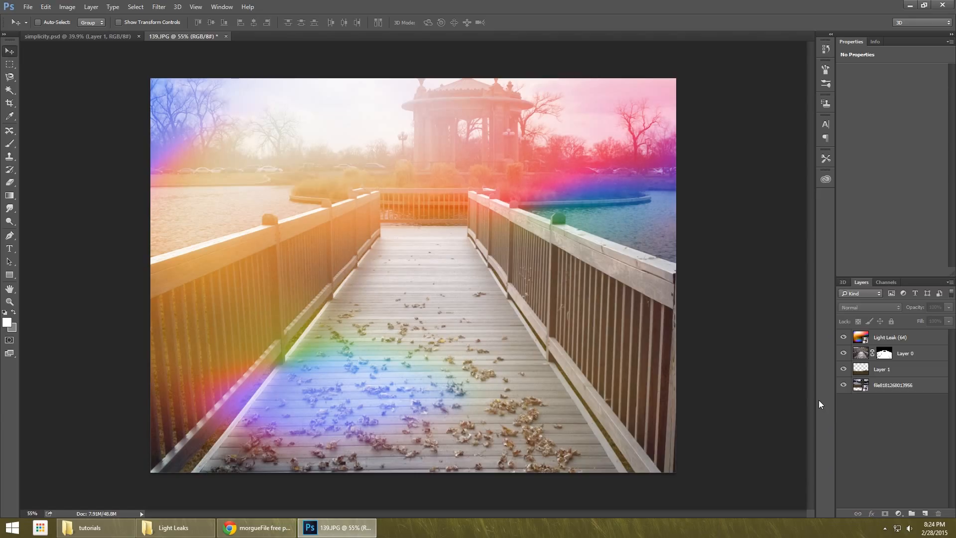
click(79, 9)
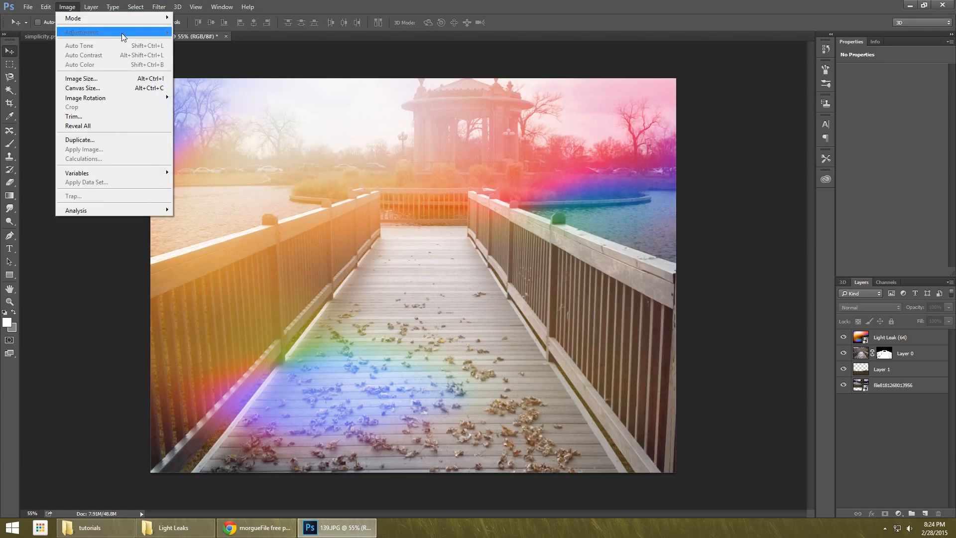
click(891, 373)
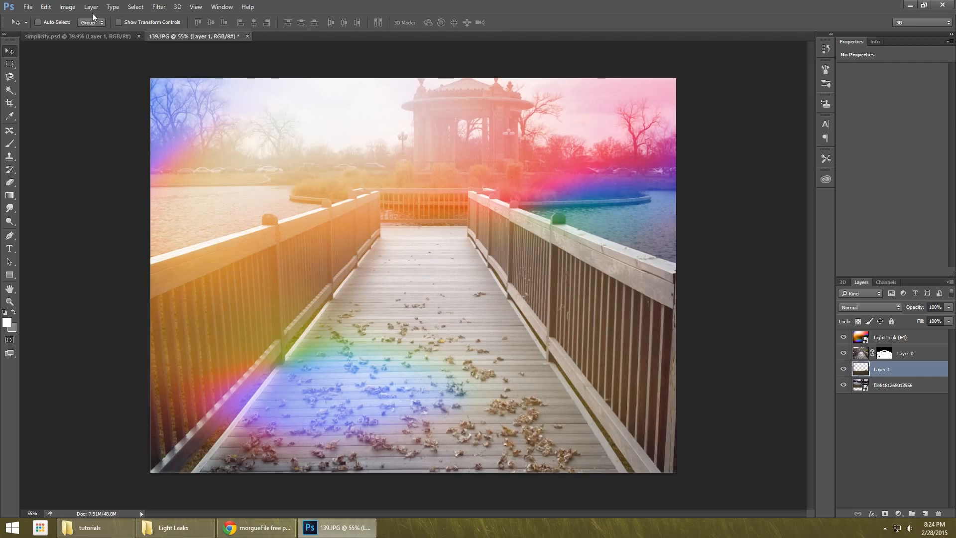
click(68, 7)
mouse_move(124, 32)
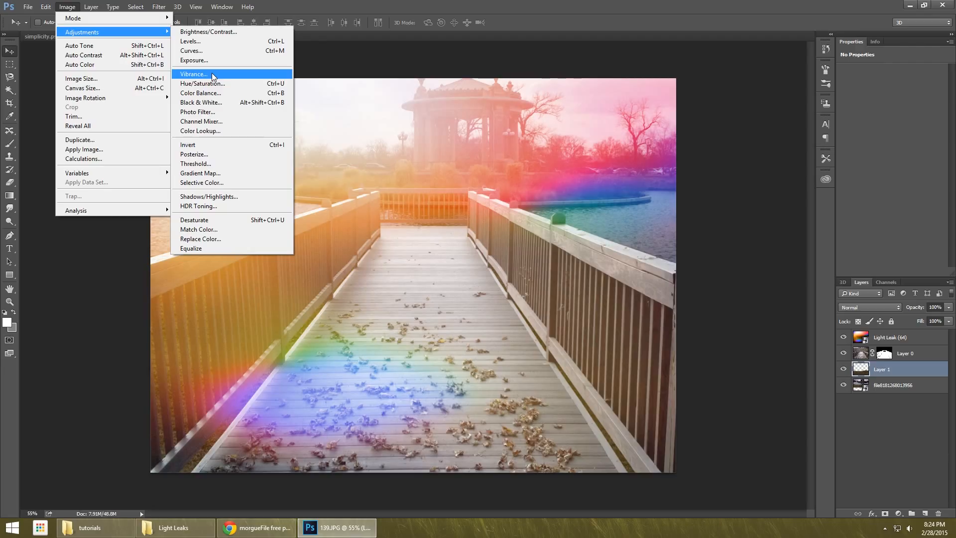
click(709, 112)
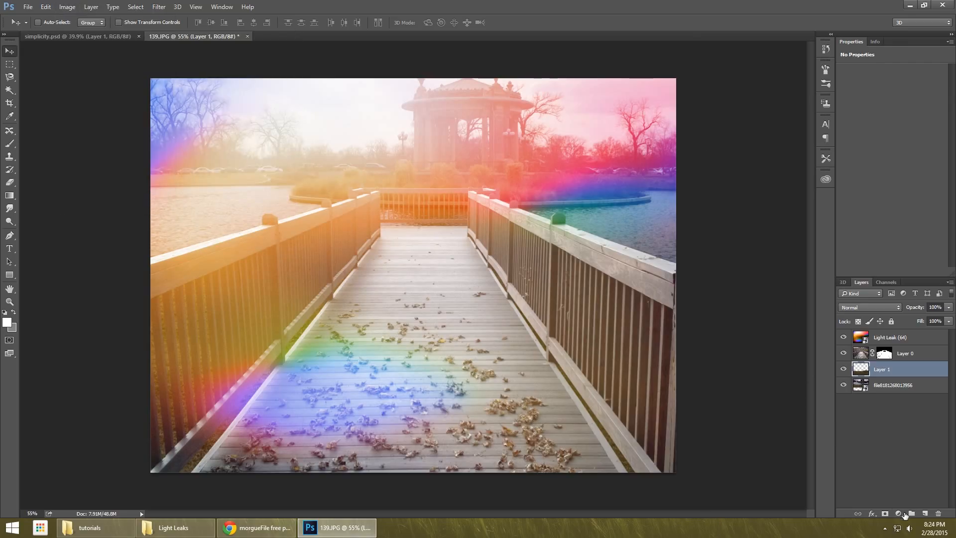
Add a Curves adjustment layer that darkens the shadows and sets the highlight point to input 214, output 197, and move it above the light leak layer.
click(899, 513)
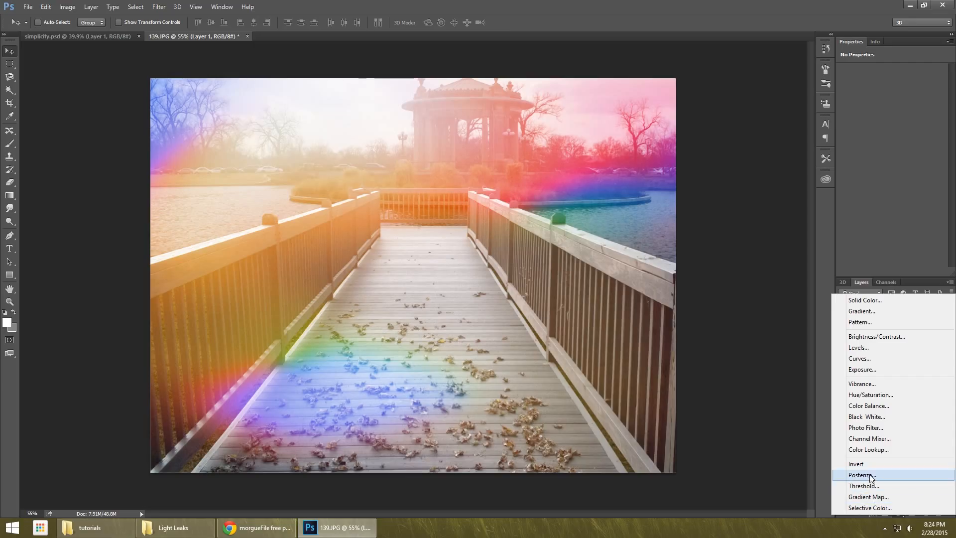
click(865, 359)
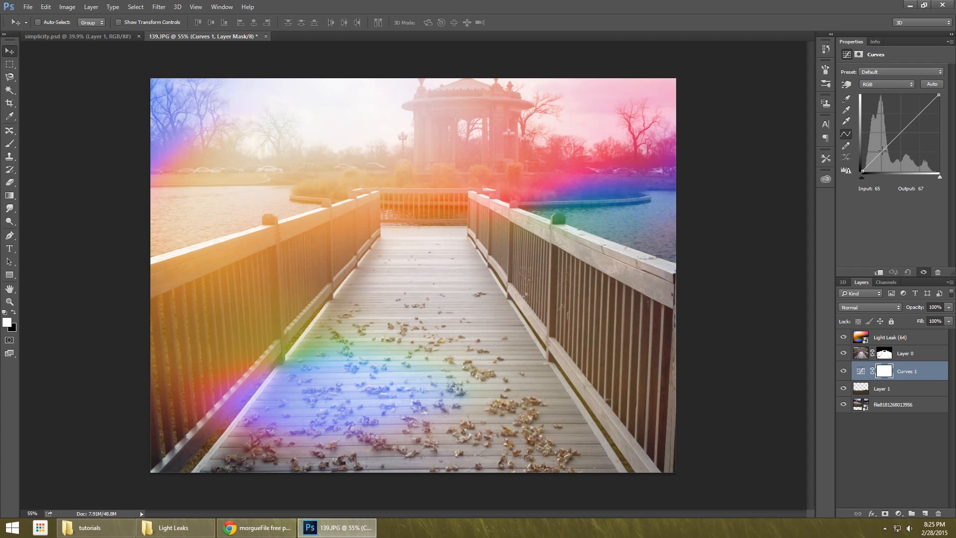
drag(882, 149, 876, 161)
mouse_move(917, 122)
mouse_down()
mouse_move(919, 102)
mouse_move(927, 109)
mouse_up()
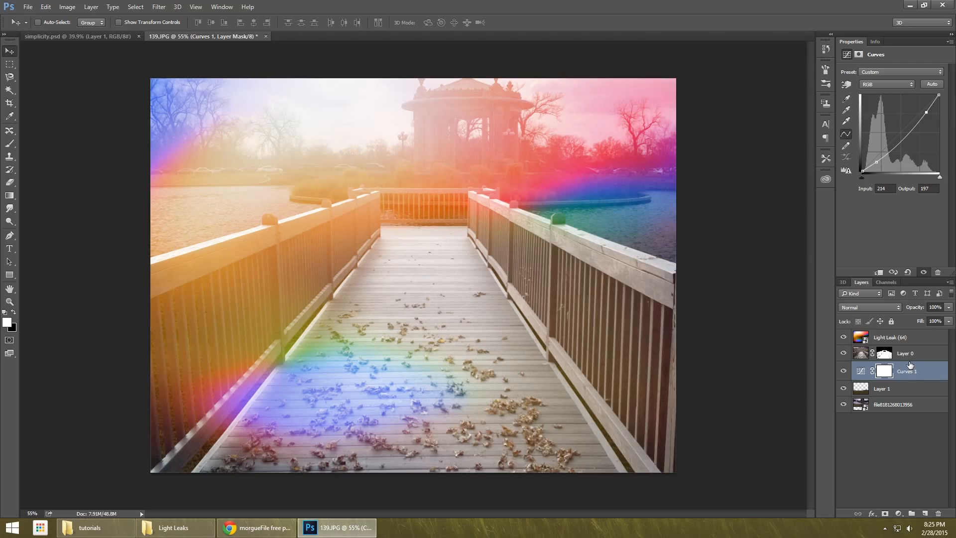
drag(909, 365, 906, 336)
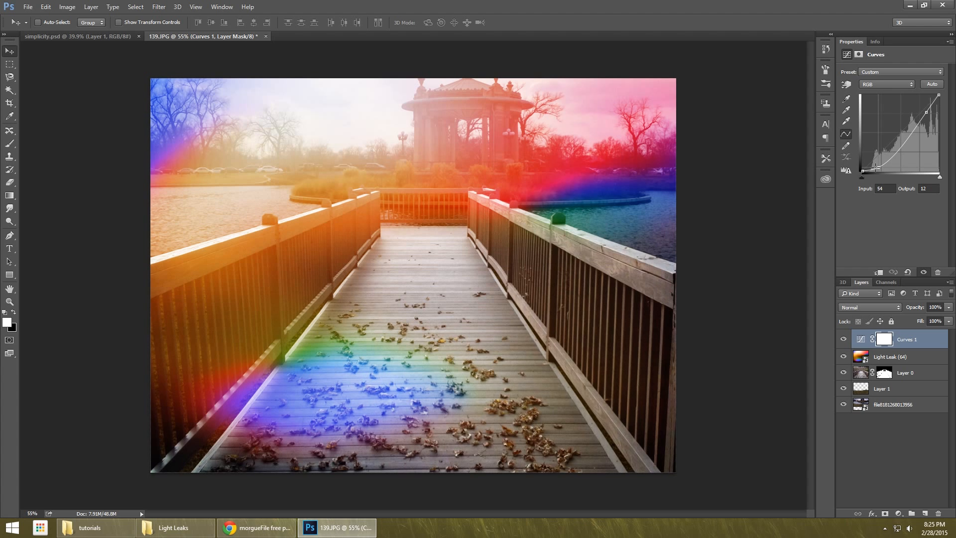
Reshape the RGB curve into a contrast S-curve, raising the highlight point to input 199, output 232.
drag(879, 168, 877, 168)
drag(926, 112, 922, 101)
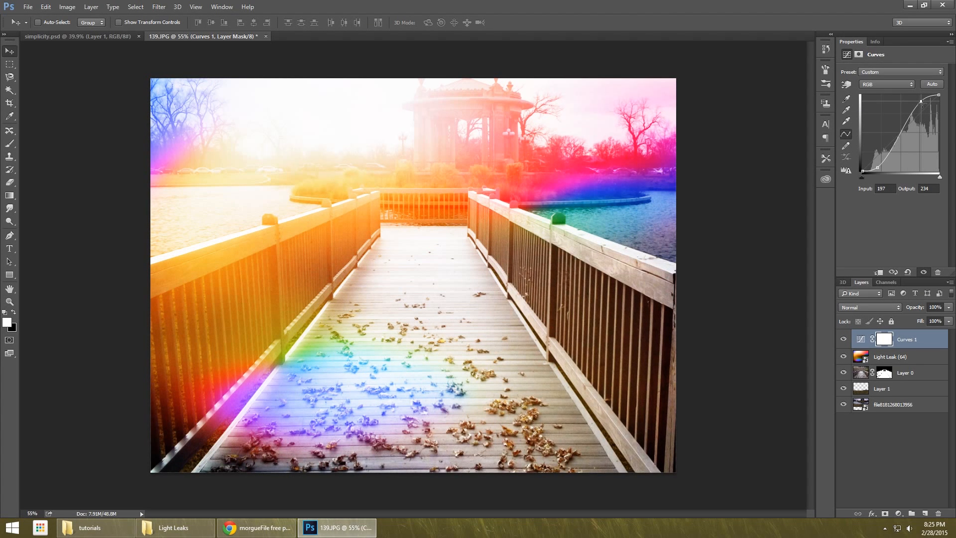
scroll(432, 280, down, 2)
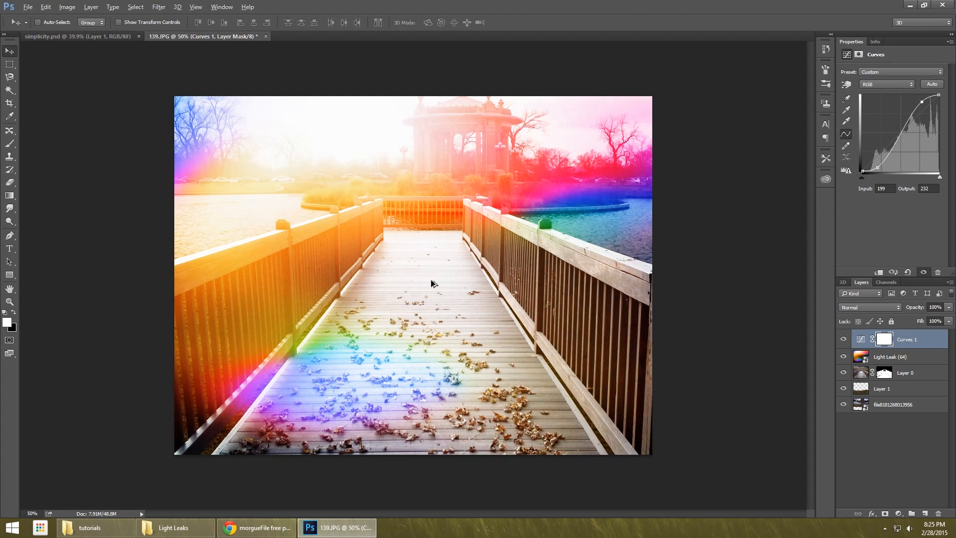
scroll(431, 278, up, 1)
Add a Color Balance adjustment layer with midtones set to +52 on Cyan–Red and -40 on Yellow–Blue.
click(900, 516)
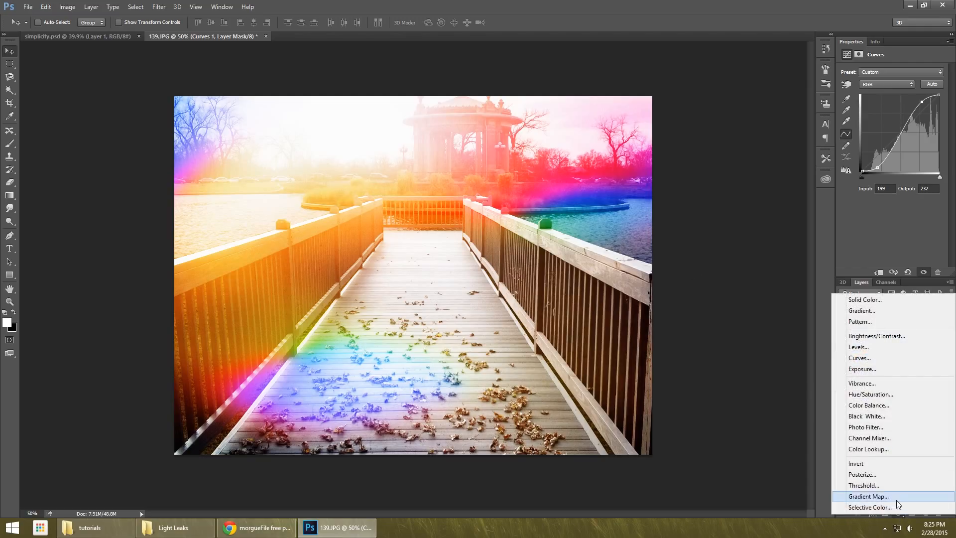
click(882, 406)
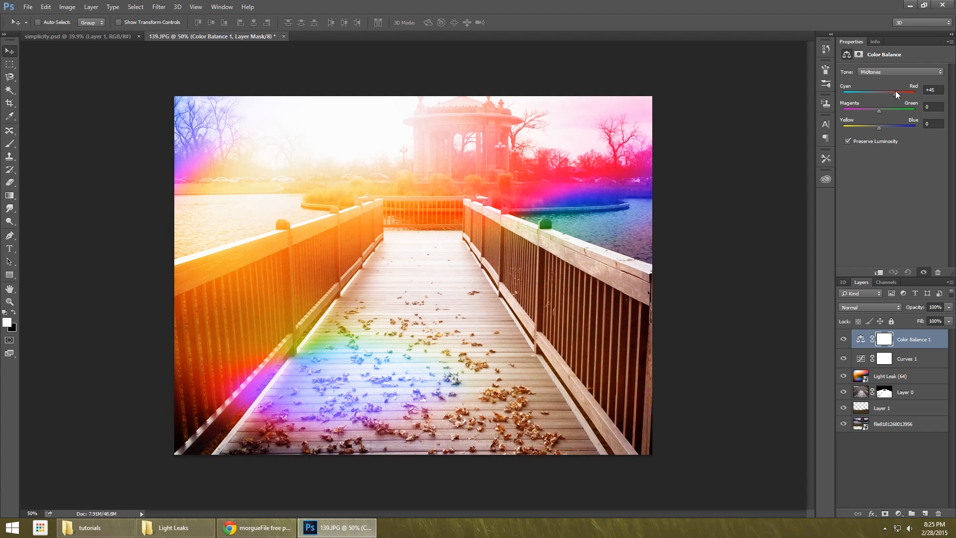
drag(896, 91, 897, 92)
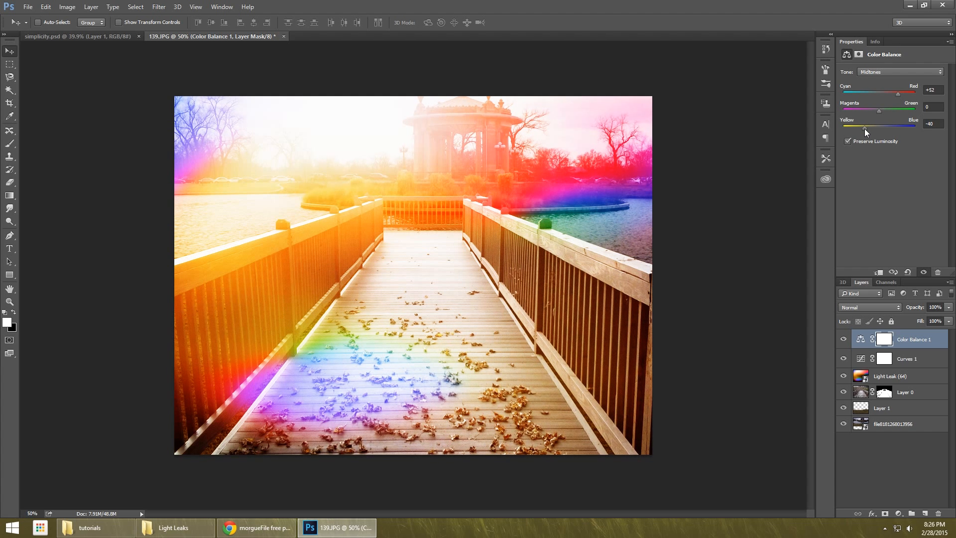
Add the white, centered text SIMPLICITY in Roboto Regular at 4.16 pt on the far end of the boardwalk.
click(10, 248)
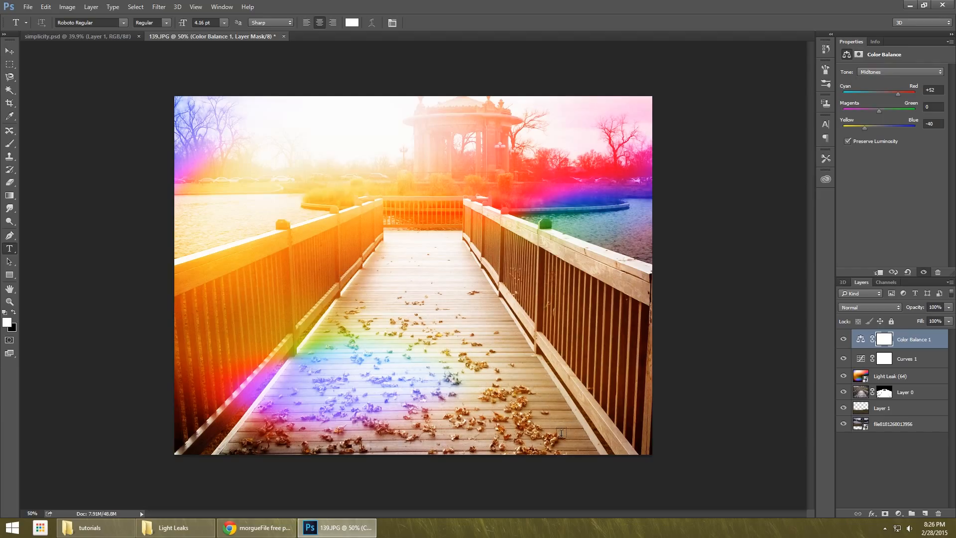
click(424, 250)
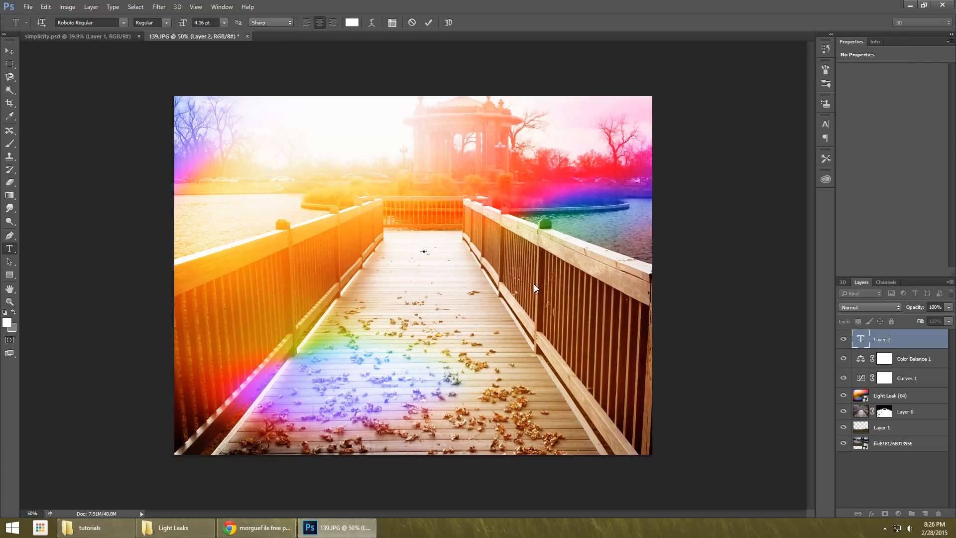
click(10, 50)
Scale the SIMPLICITY text proportionally to about 4348% so it spans most of the image width, and move it up slightly.
key(ctrl+t)
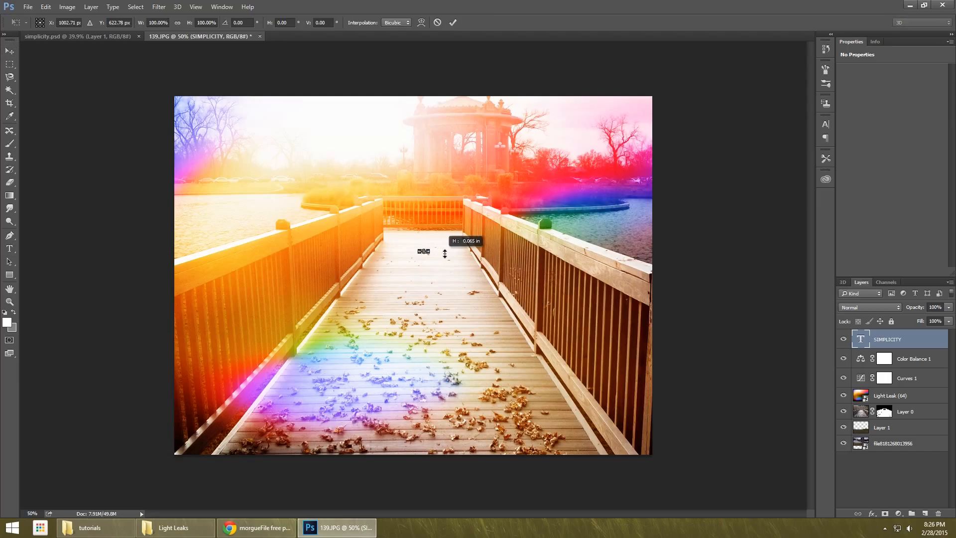
drag(428, 252, 623, 326)
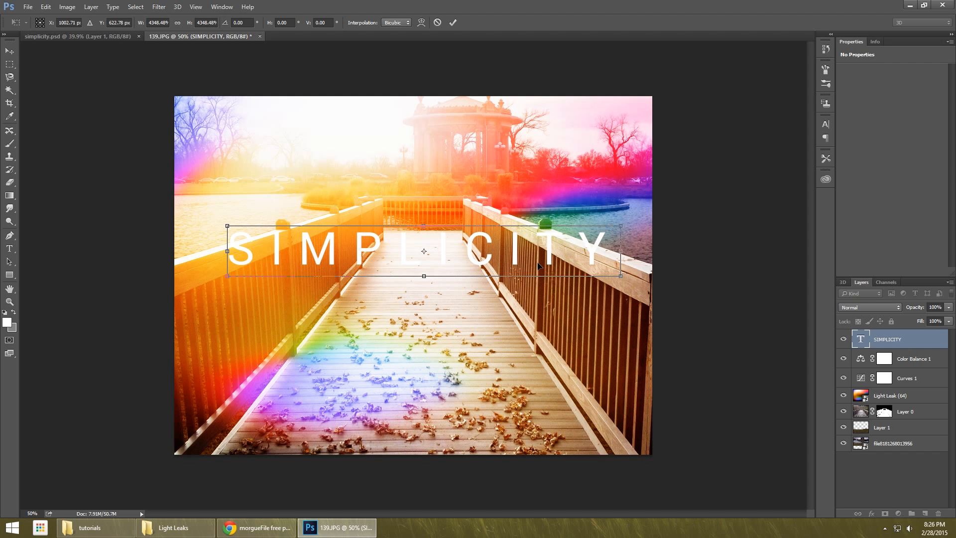
key(Return)
drag(537, 266, 537, 249)
Set the letter tracking of the whole SIMPLICITY text to 0.
key(t)
click(482, 226)
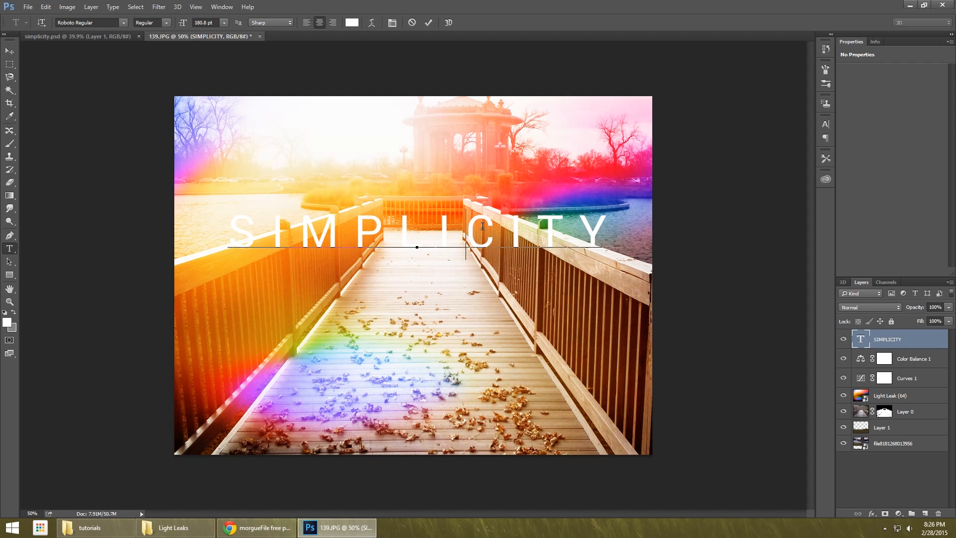
key(ctrl+a)
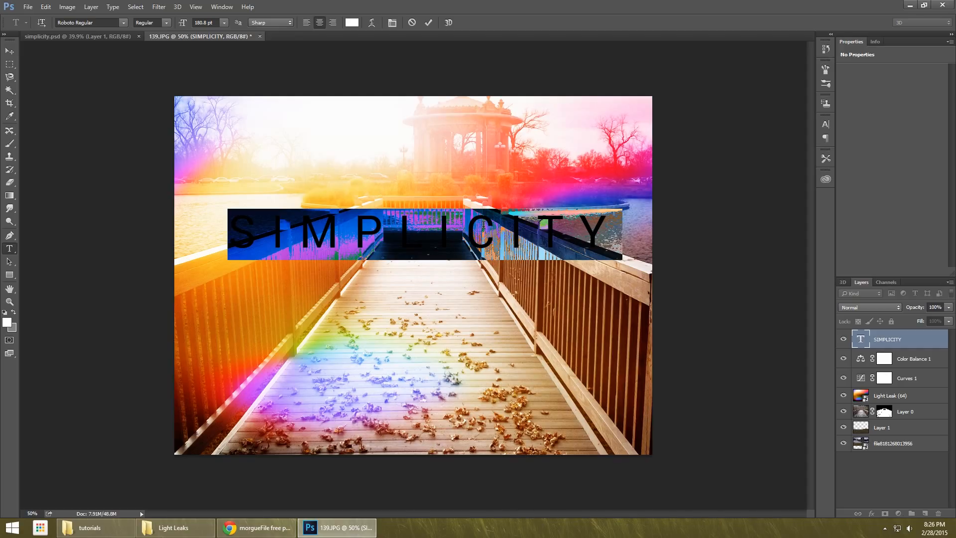
click(393, 25)
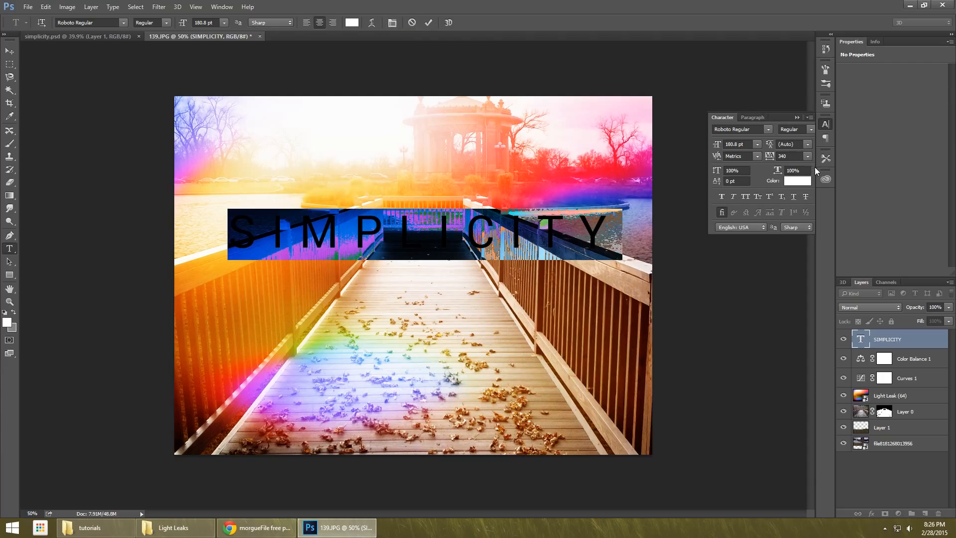
click(807, 156)
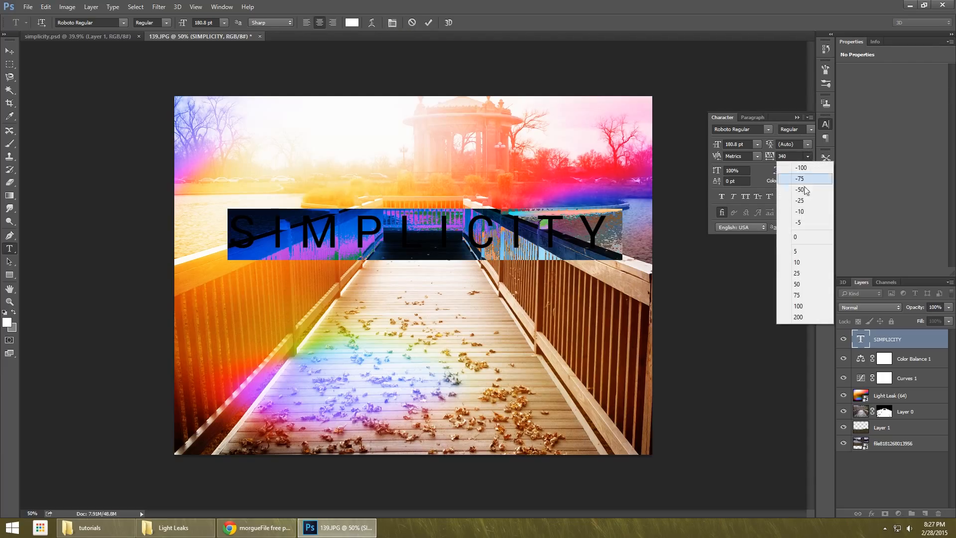
click(799, 238)
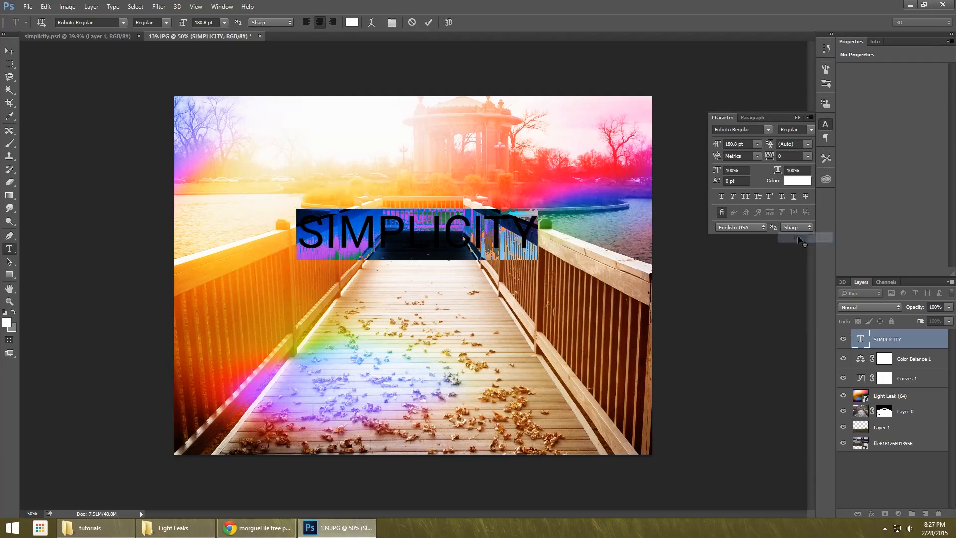
click(12, 51)
Scale the SIMPLICITY text to about 234.61 pt and move it down onto the boardwalk.
key(ctrl+t)
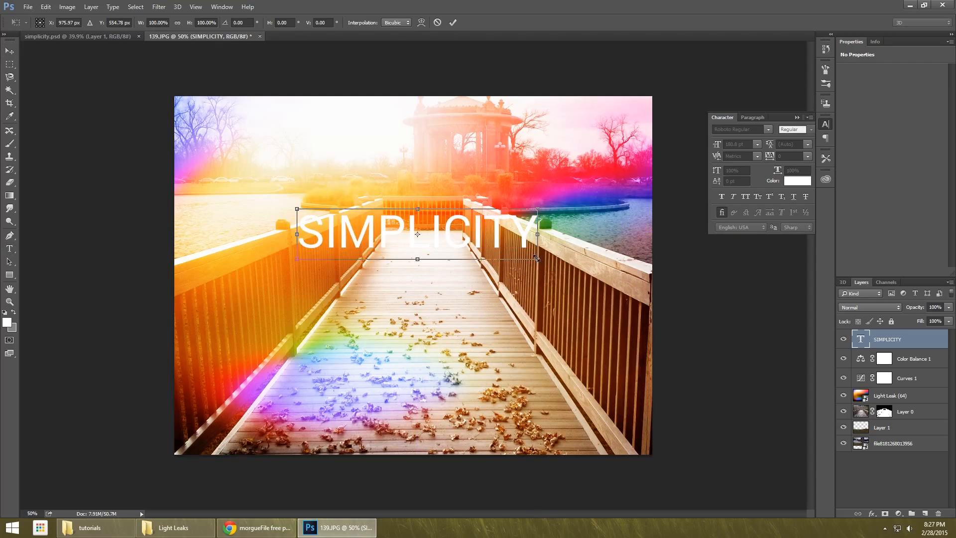
drag(542, 259, 603, 266)
key(Return)
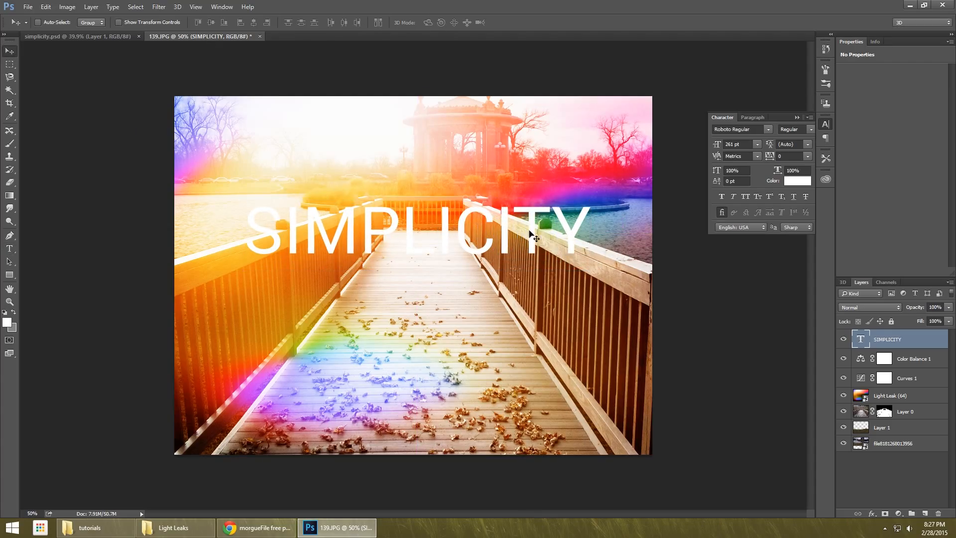
drag(445, 235, 445, 273)
key(ctrl+t)
drag(588, 304, 573, 302)
key(Return)
Add a drop shadow to the SIMPLICITY text with a 138° angle, 12 px distance, 2% spread and 6 px size.
click(871, 513)
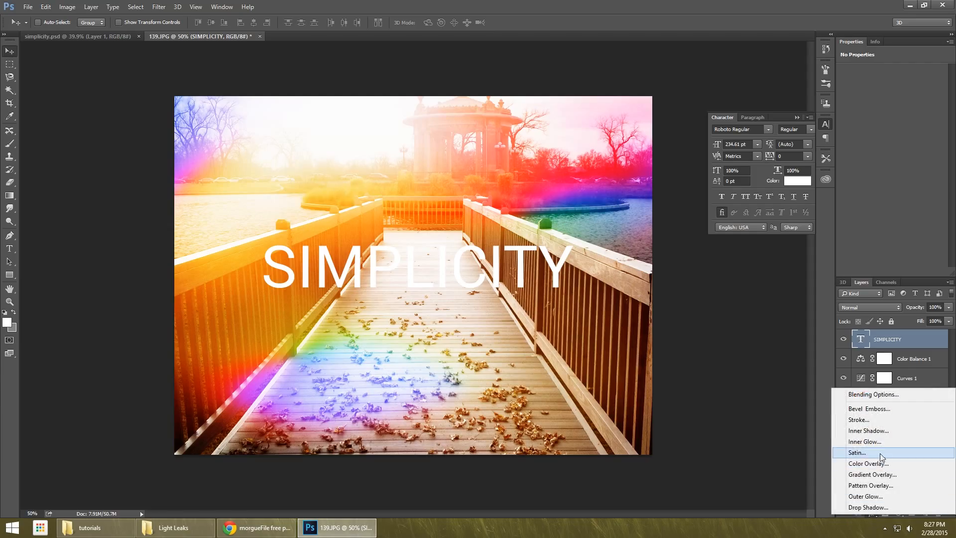
click(875, 507)
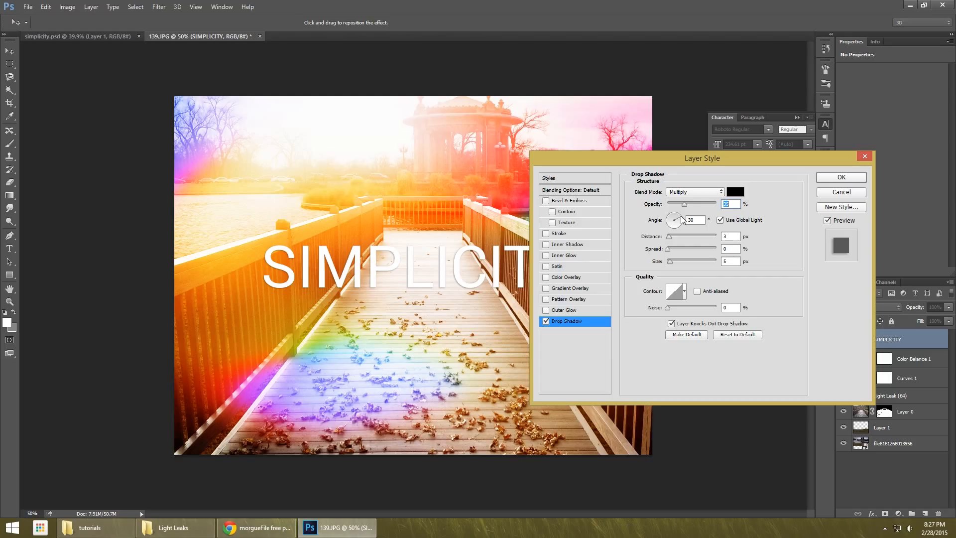
drag(682, 220, 654, 204)
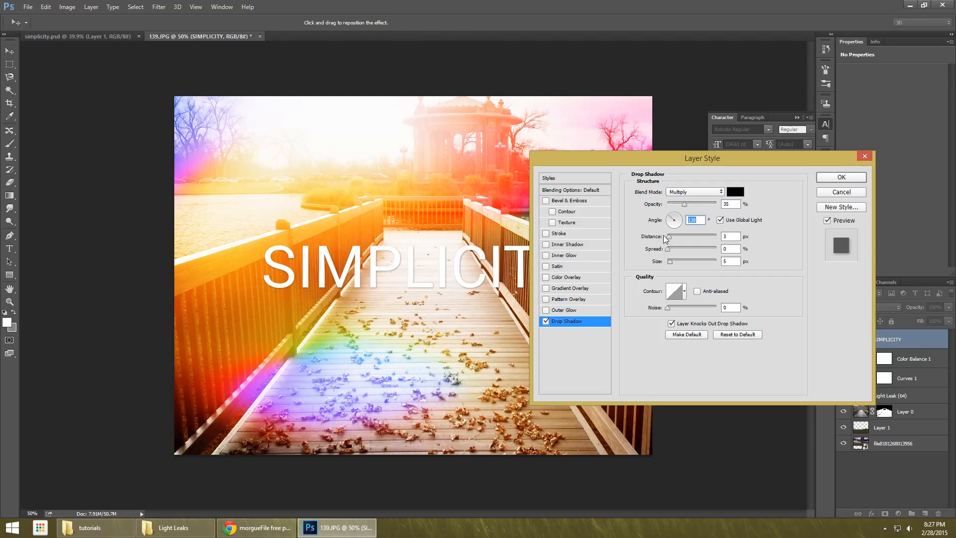
mouse_move(669, 237)
mouse_down()
mouse_move(668, 262)
mouse_move(668, 250)
mouse_up()
click(846, 177)
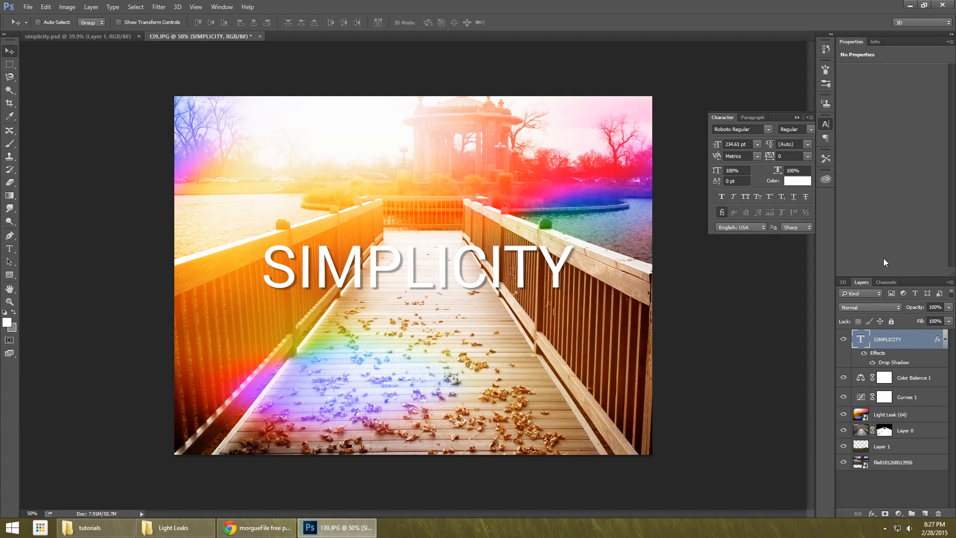
Increase the opacity of the SIMPLICITY text's drop shadow to about 50%.
double_click(882, 362)
mouse_move(686, 205)
mouse_down()
mouse_move(698, 205)
mouse_move(690, 204)
mouse_up()
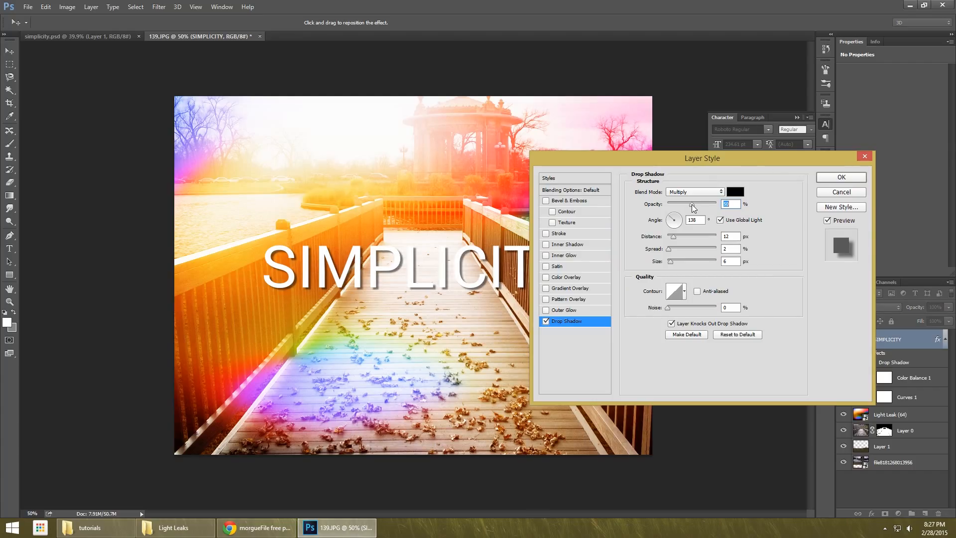
click(842, 178)
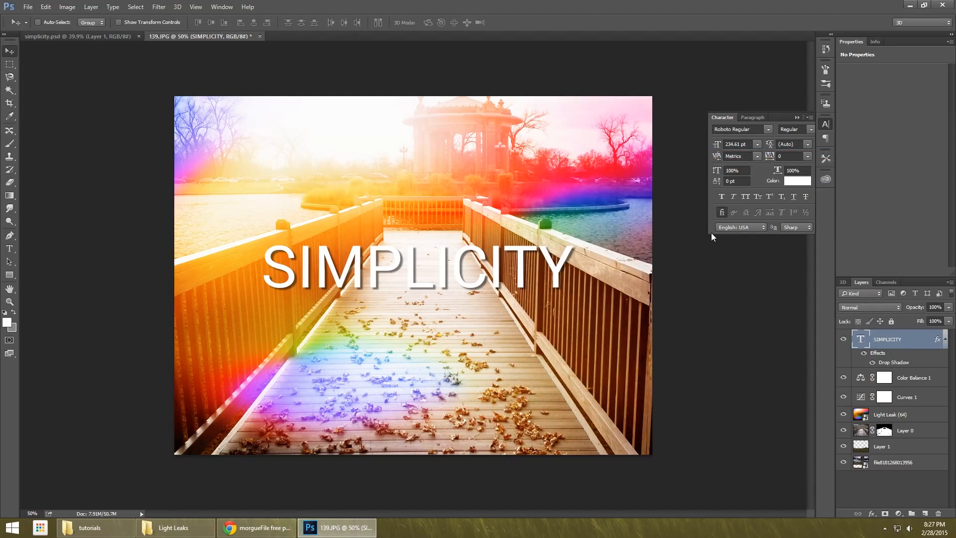
Reduce the SIMPLICITY text to about 208.81 pt and move it up to the far end of the boardwalk.
key(ctrl+t)
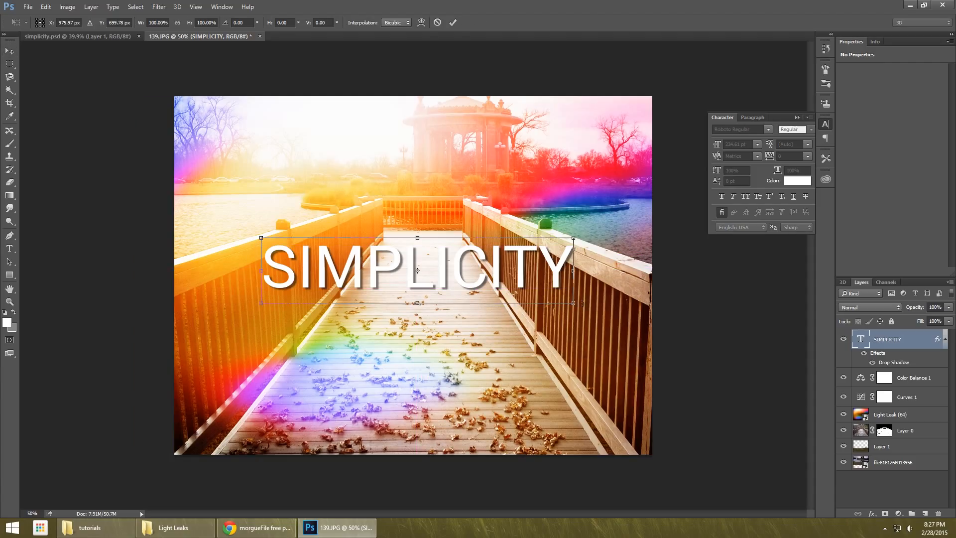
drag(583, 302, 566, 297)
drag(488, 274, 492, 248)
key(Return)
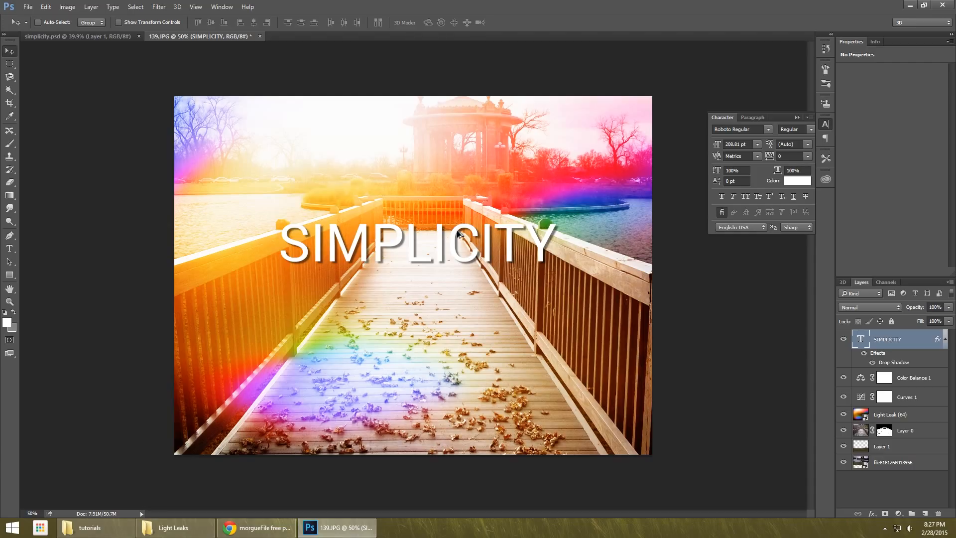
Duplicate the SIMPLICITY text directly below the original and select the copy's wording for replacement.
drag(458, 234, 463, 285)
key(t)
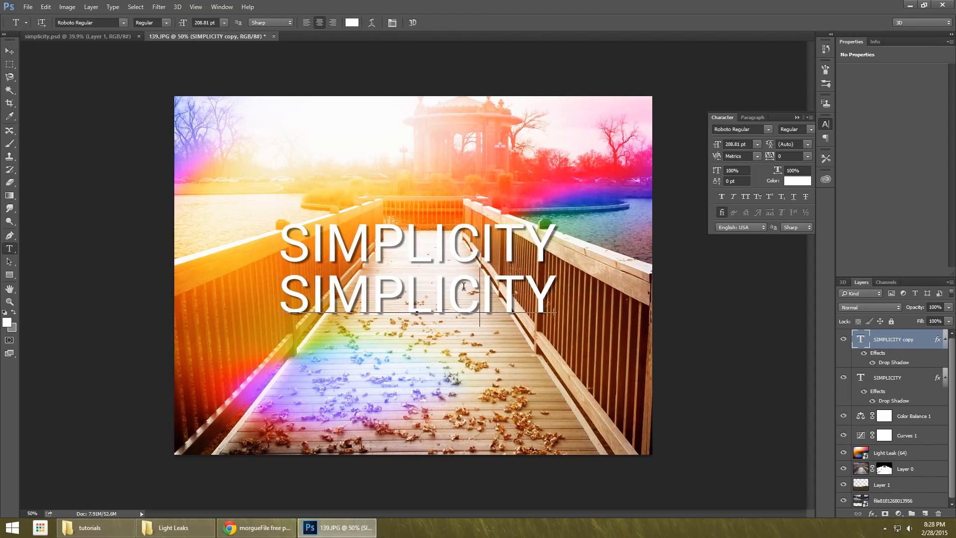
double_click(464, 286)
text(Photos)
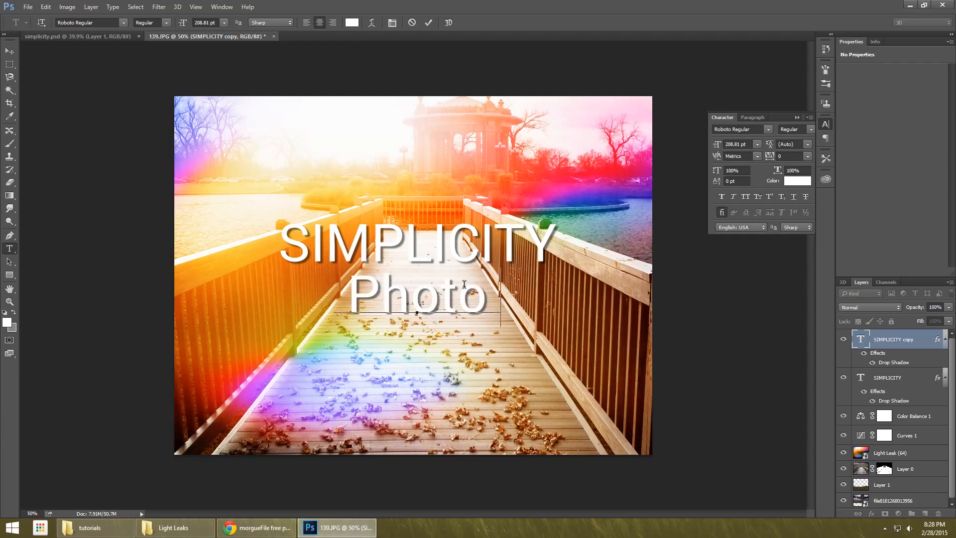
key(BackSpace)
key(BackSpace)
key(BackSpace)
key(BackSpace)
key(BackSpace)
key(BackSpace)
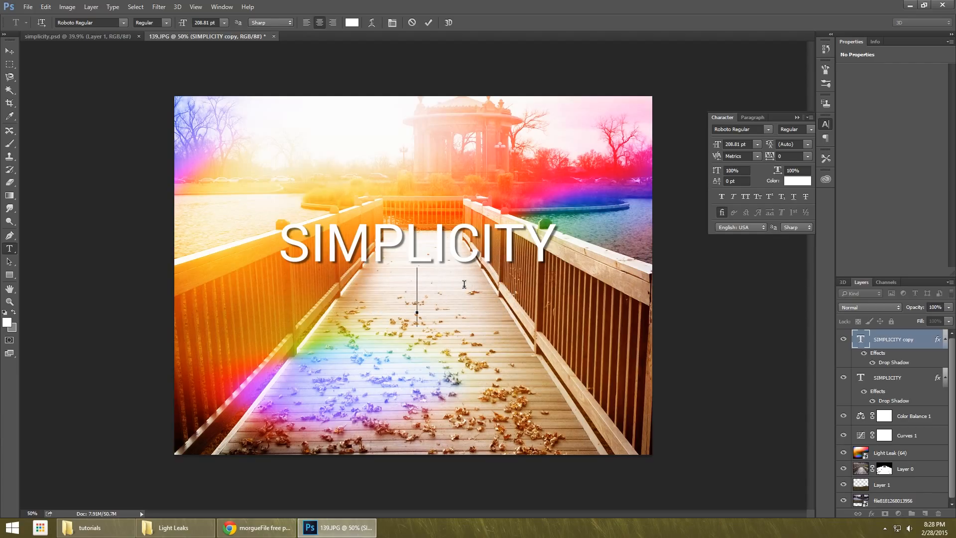
Replace the copied title's wording with POWER OF PHOTOSHOP.
text(POWER OF P)
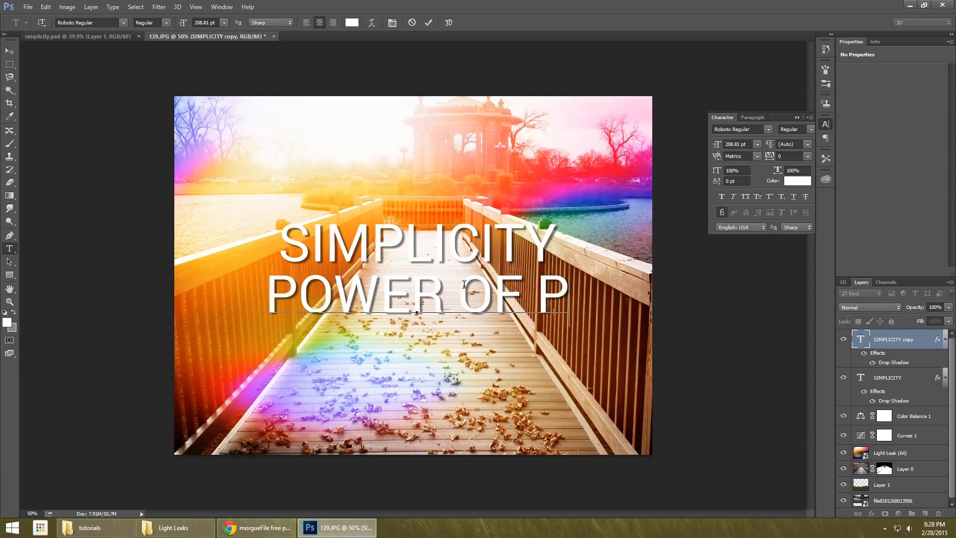
text(HOTOSHOP)
key(ctrl+Return)
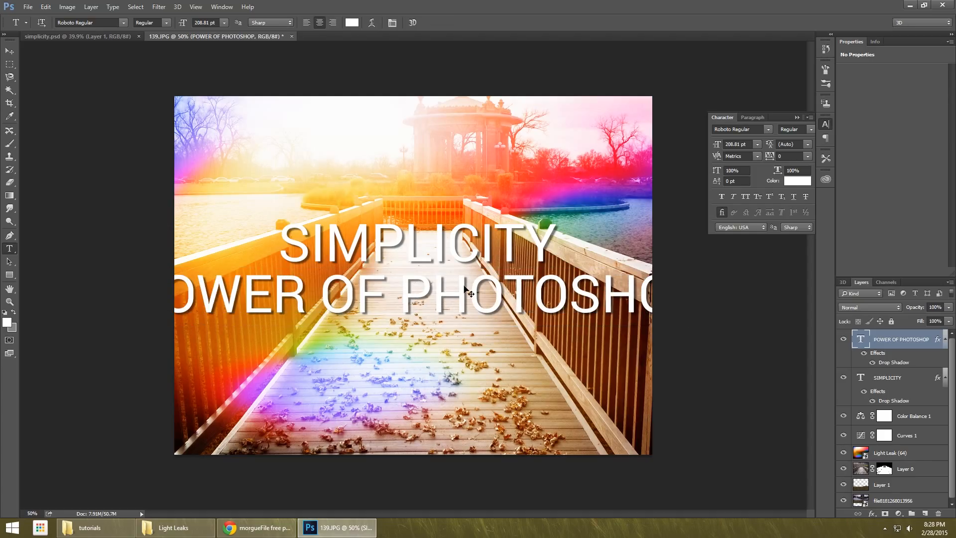
Scale the POWER OF PHOTOSHOP text down about its center to about 83.35 pt and move it up close beneath SIMPLICITY.
click(10, 50)
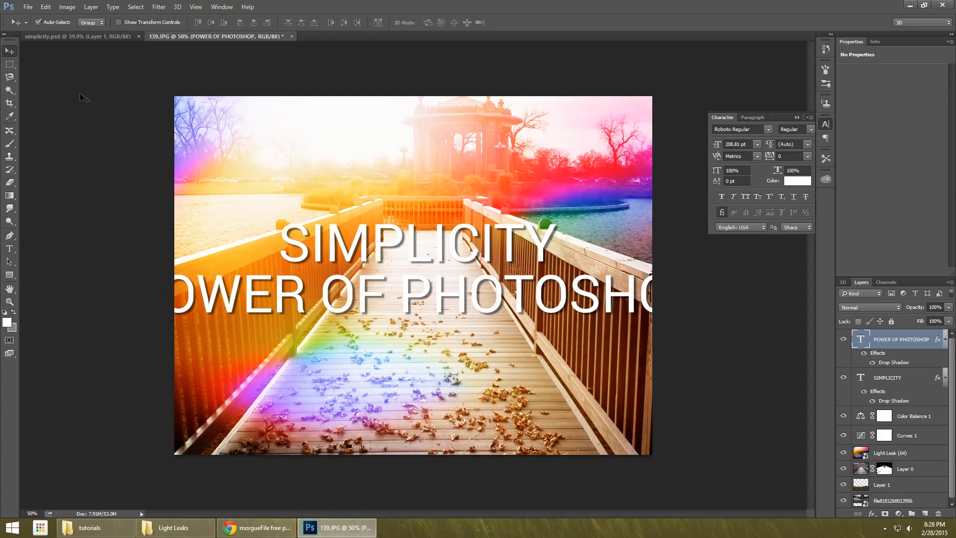
key(ctrl+t)
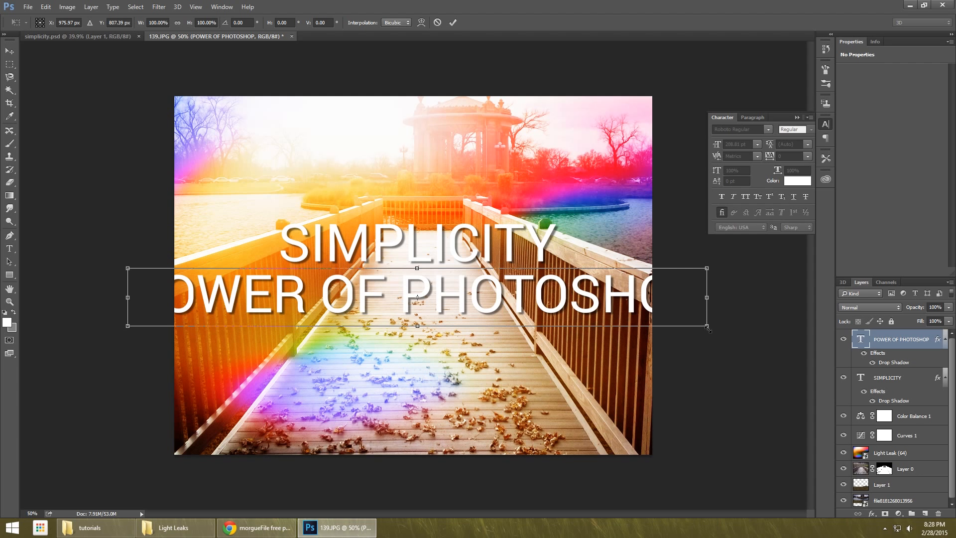
drag(708, 329, 583, 314)
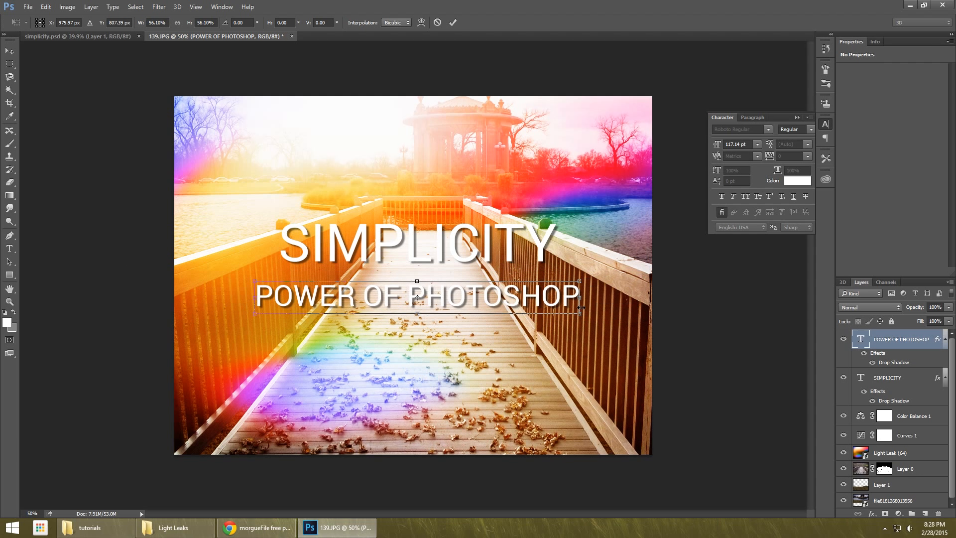
key(ctrl+z)
drag(707, 326, 515, 307)
key(ctrl+z)
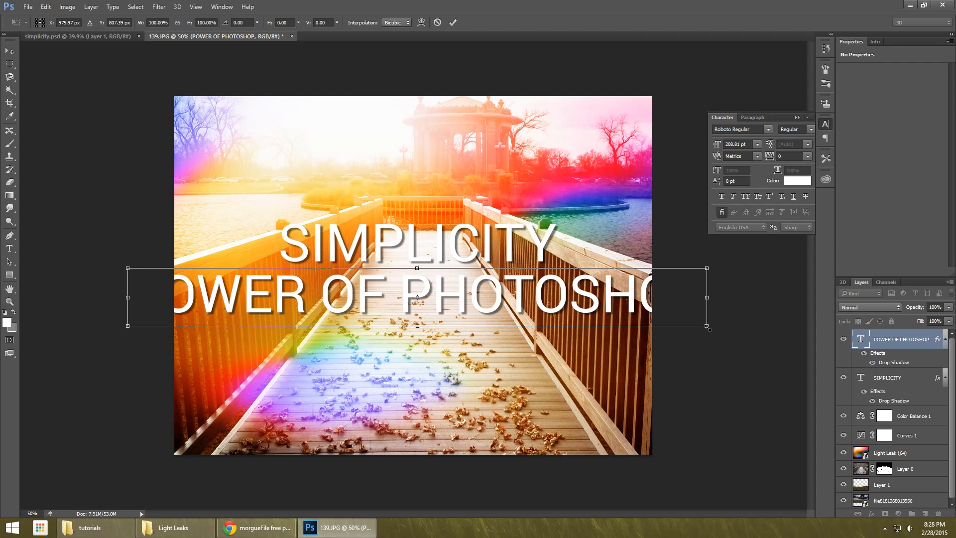
drag(708, 328, 533, 299)
key(Return)
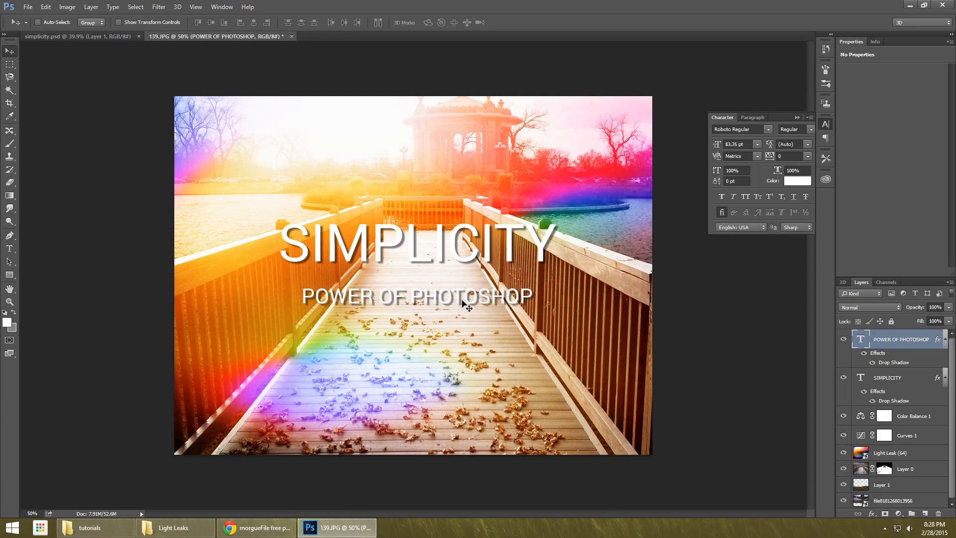
drag(461, 303, 459, 279)
drag(461, 278, 459, 285)
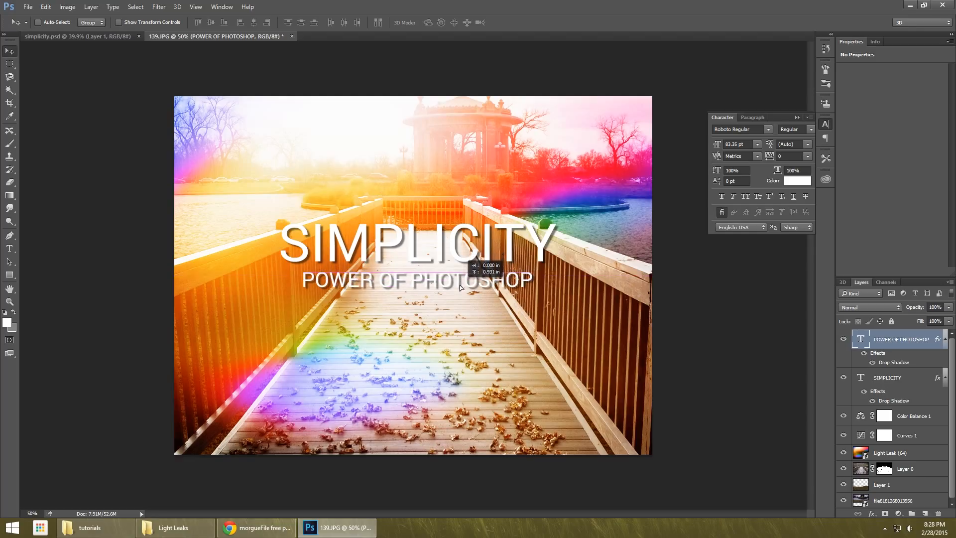
Widen the letter spacing of the whole POWER OF PHOTOSHOP line to a tracking of 120.
key(t)
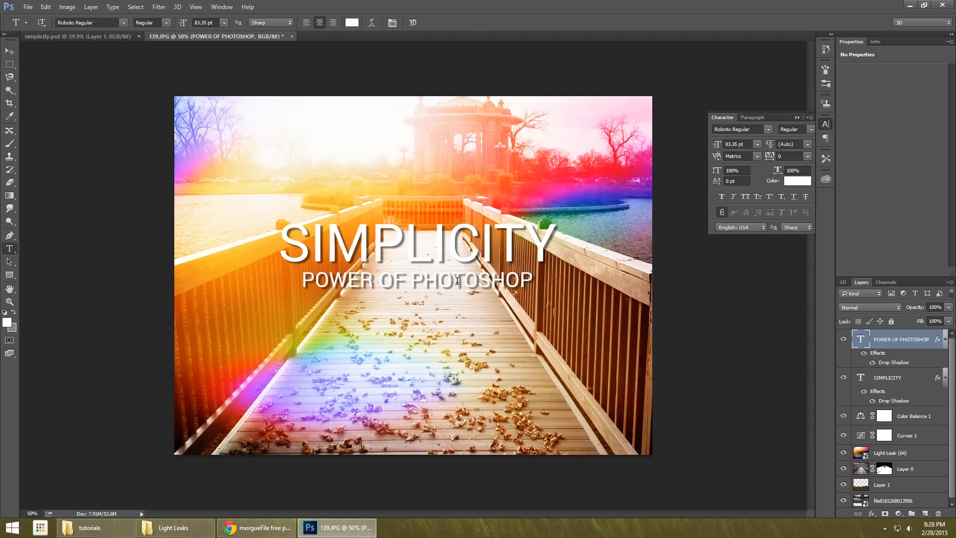
click(457, 281)
key(ctrl+a)
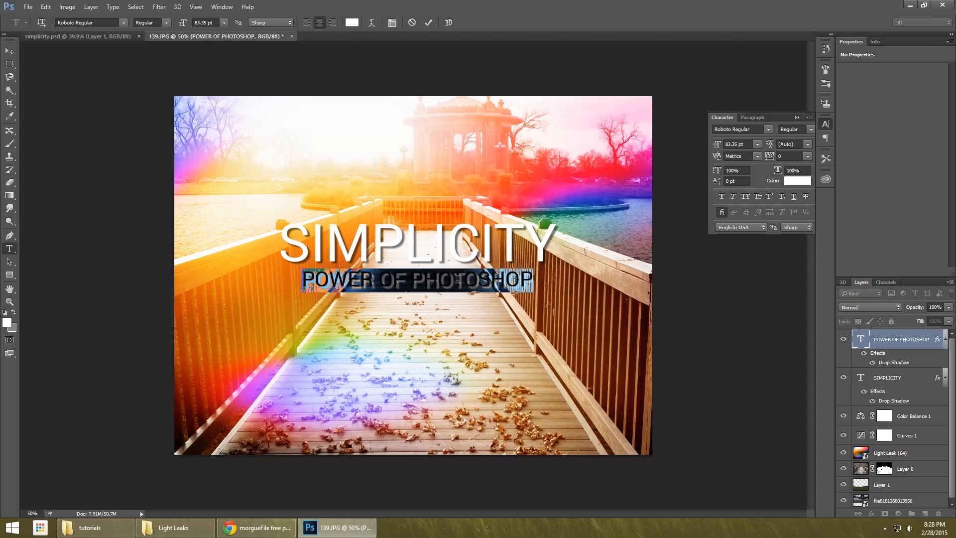
key(alt+Right)
key(alt+Right)
key(alt+Right)
key(alt+Right)
key(alt+Right)
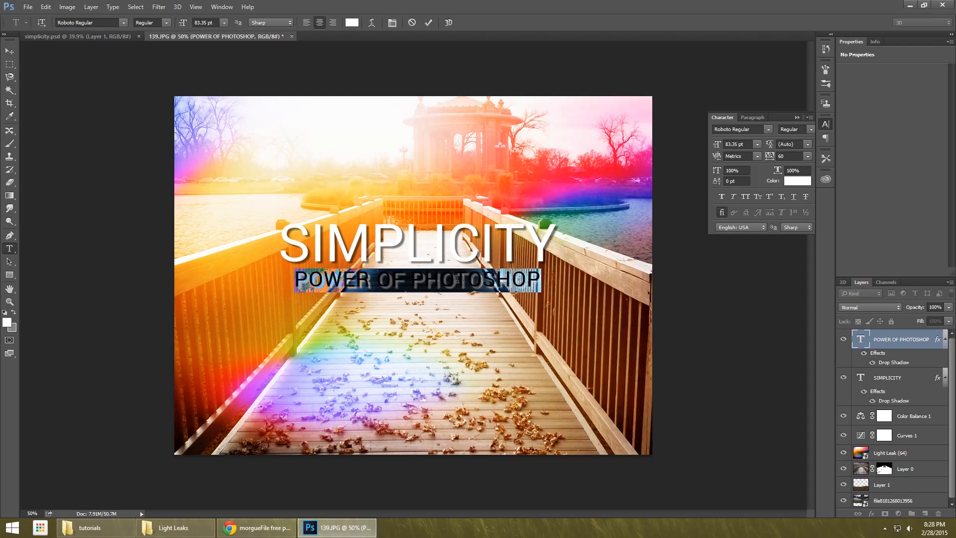
key(alt+Right)
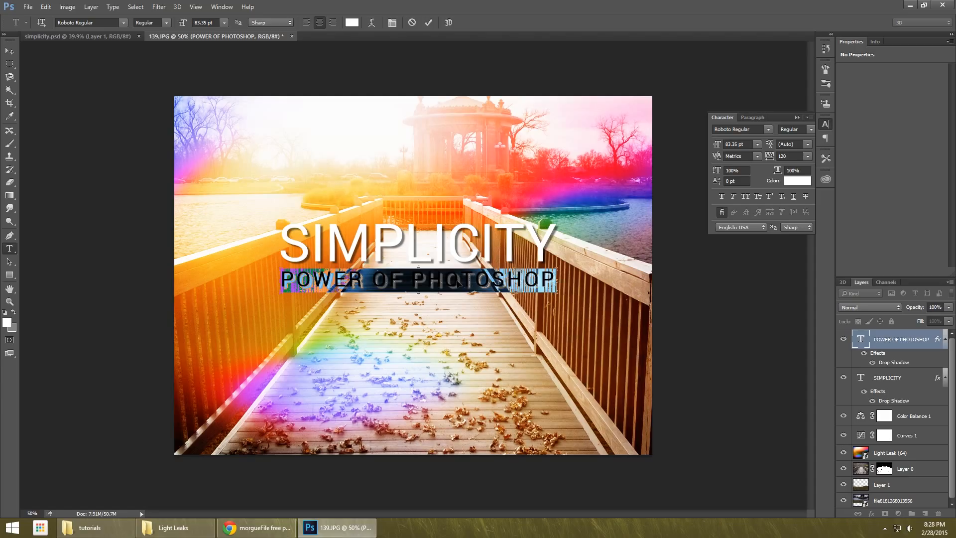
key(ctrl+Return)
Scale the POWER OF PHOTOSHOP text slightly to about 83.06 pt so its width matches SIMPLICITY.
key(ctrl+t)
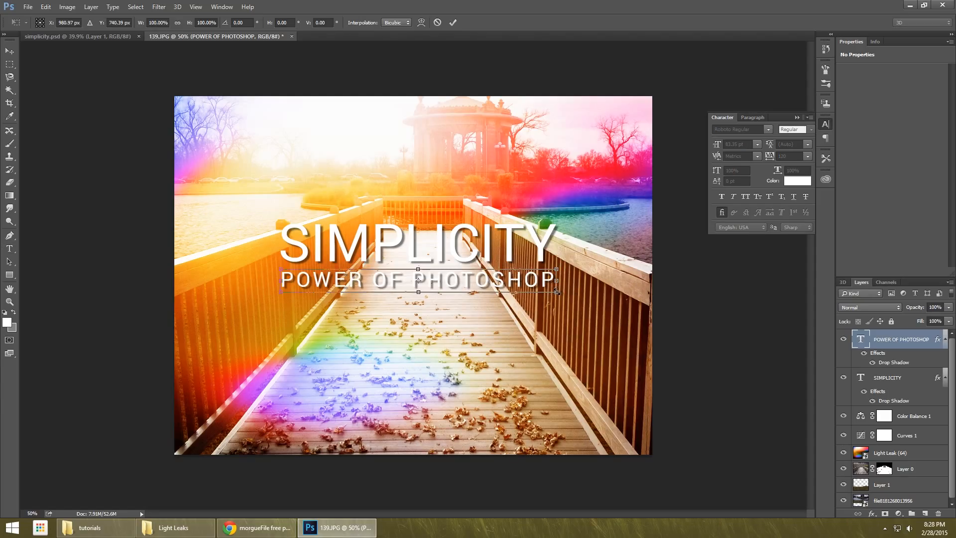
mouse_move(557, 291)
mouse_down()
mouse_move(543, 290)
mouse_move(556, 292)
mouse_up()
key(Return)
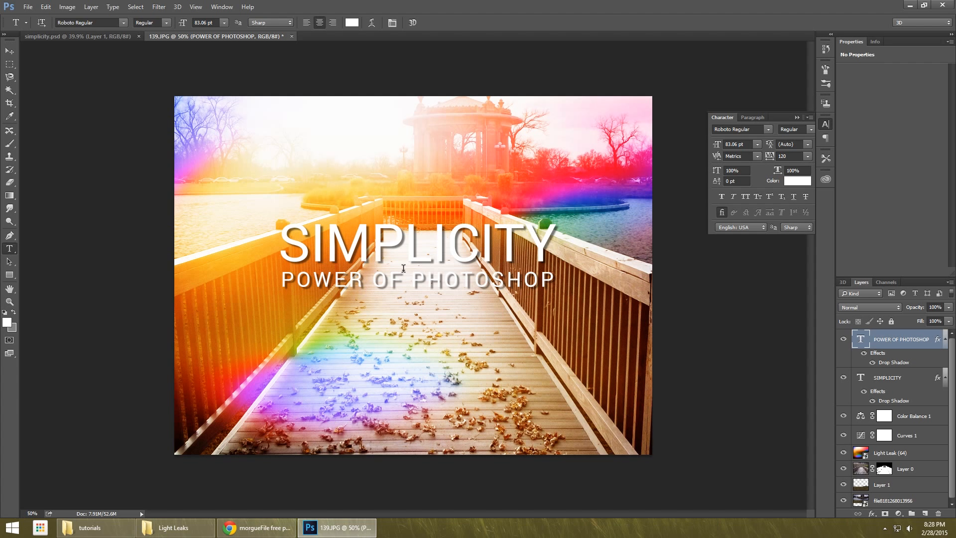
Tighten the drop shadow of the POWER OF PHOTOSHOP text by setting its distance to 7 px and reducing its size.
double_click(896, 362)
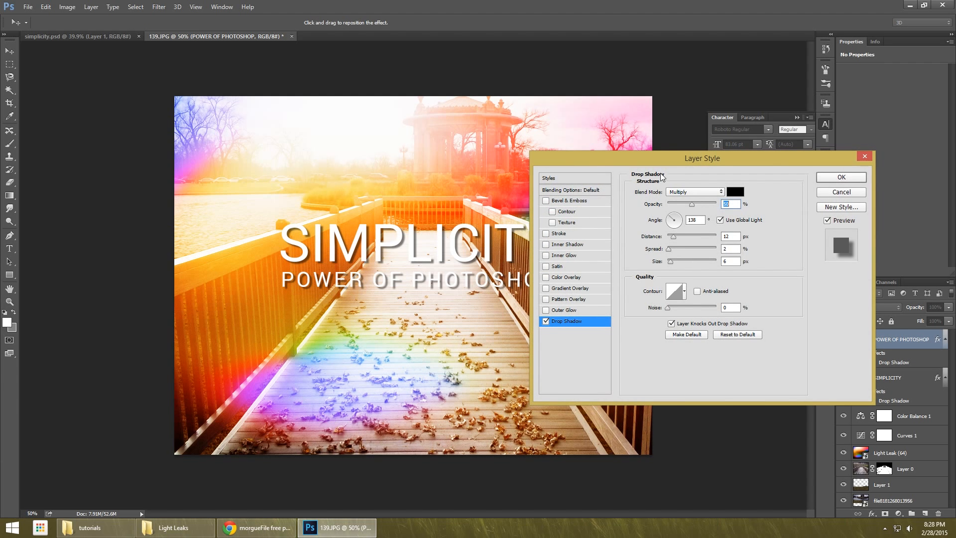
mouse_move(670, 259)
mouse_down()
mouse_move(671, 235)
mouse_move(670, 261)
mouse_up()
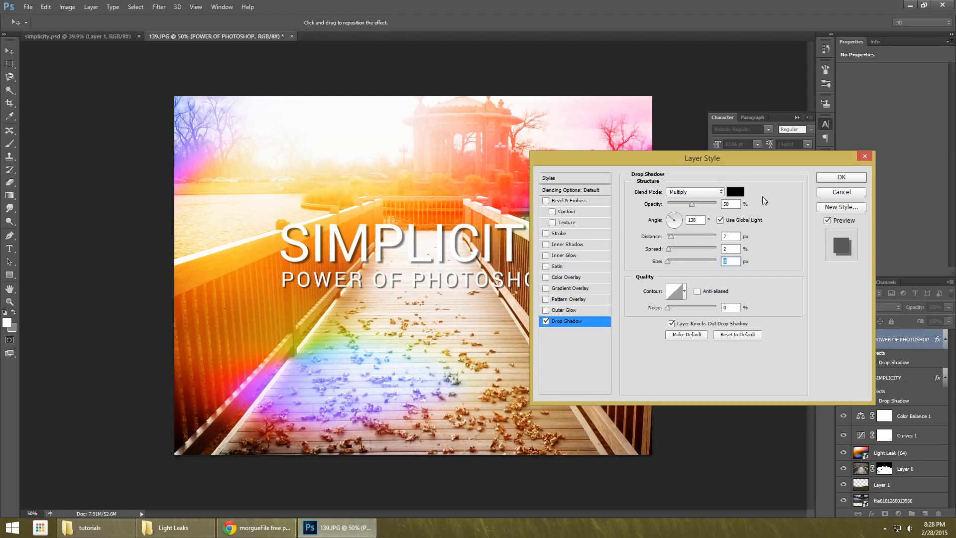
click(841, 177)
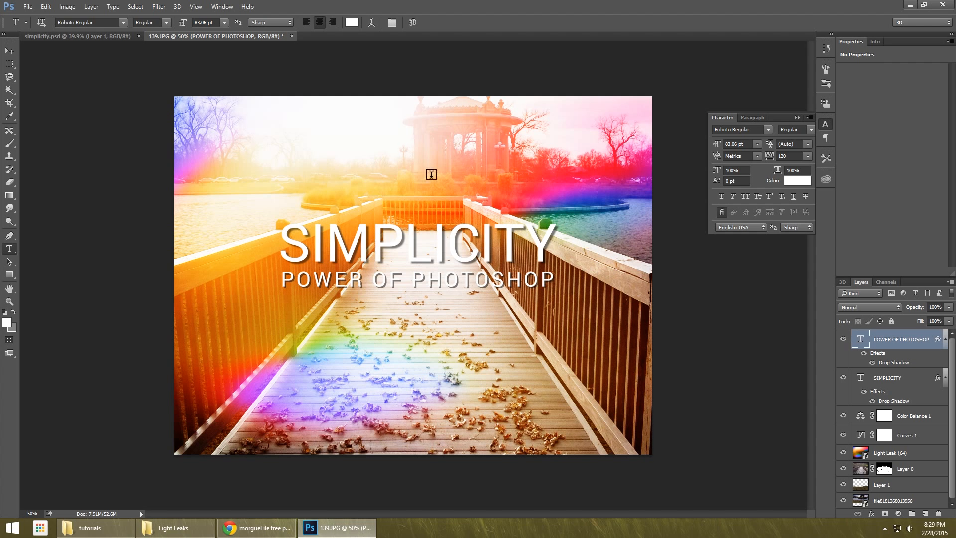
Select both text layers and enlarge them together slightly about their shared center.
key(v)
shift+click(860, 372)
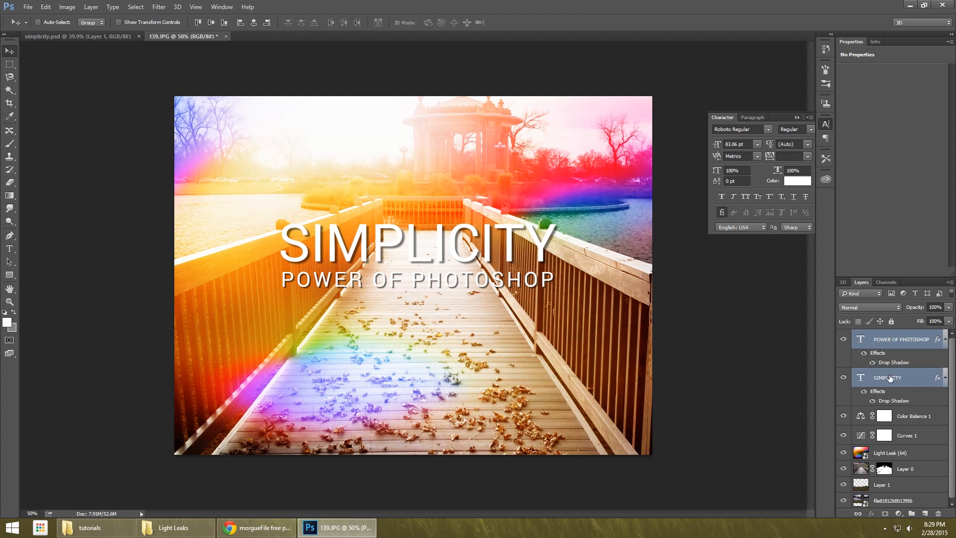
key(ctrl+t)
drag(556, 286, 577, 289)
key(Return)
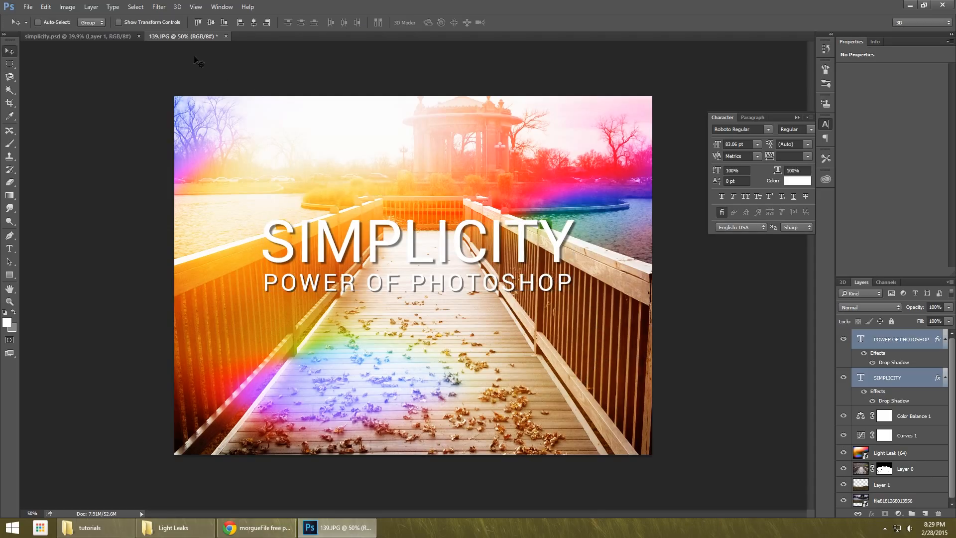
Compare with simplicity.psd and darken Curves 1 by lowering the shadow point and moving the highlight point to input 204, output 195.
click(121, 38)
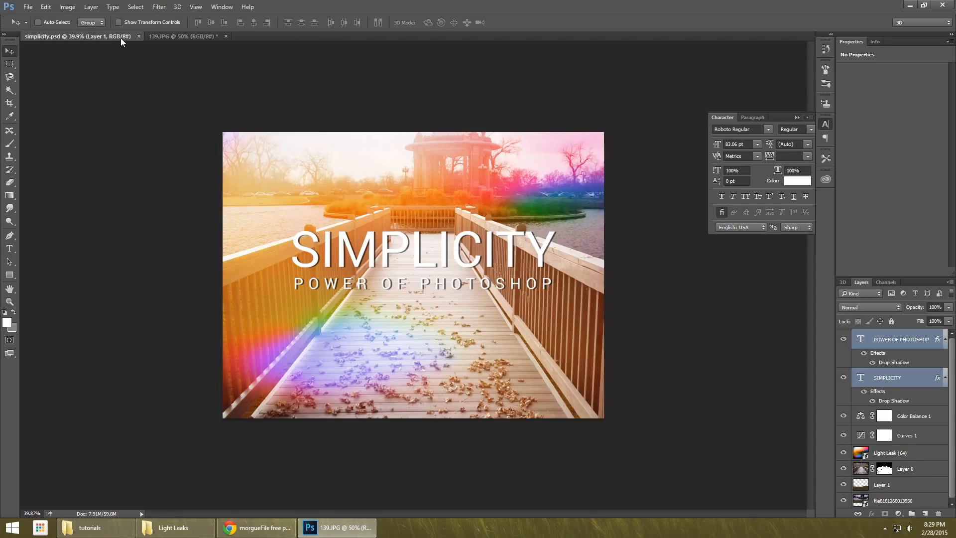
click(191, 35)
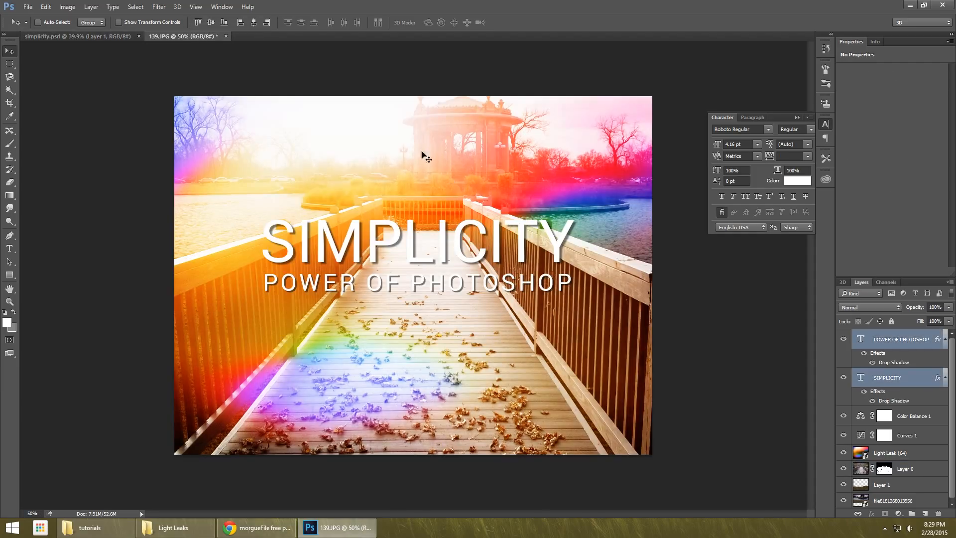
click(907, 436)
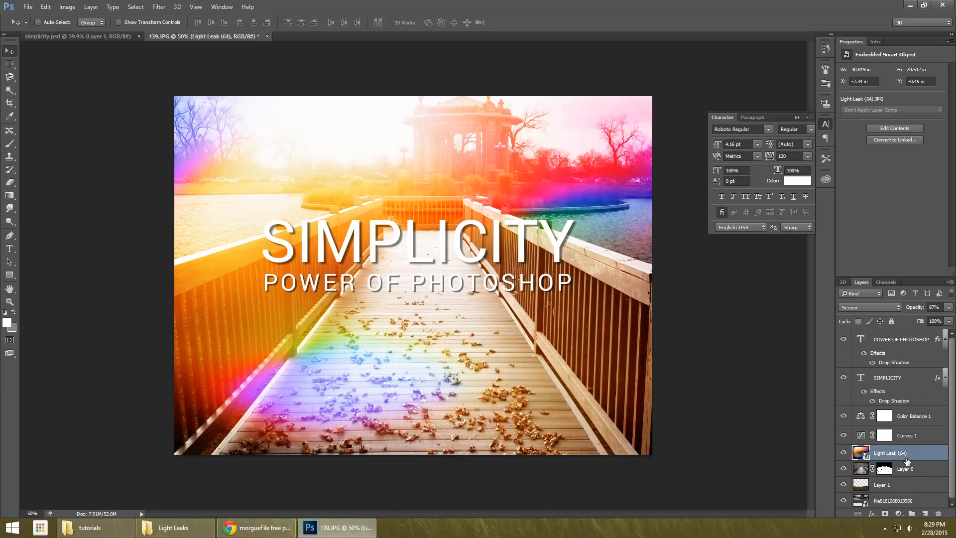
drag(877, 167, 879, 163)
drag(922, 101, 924, 113)
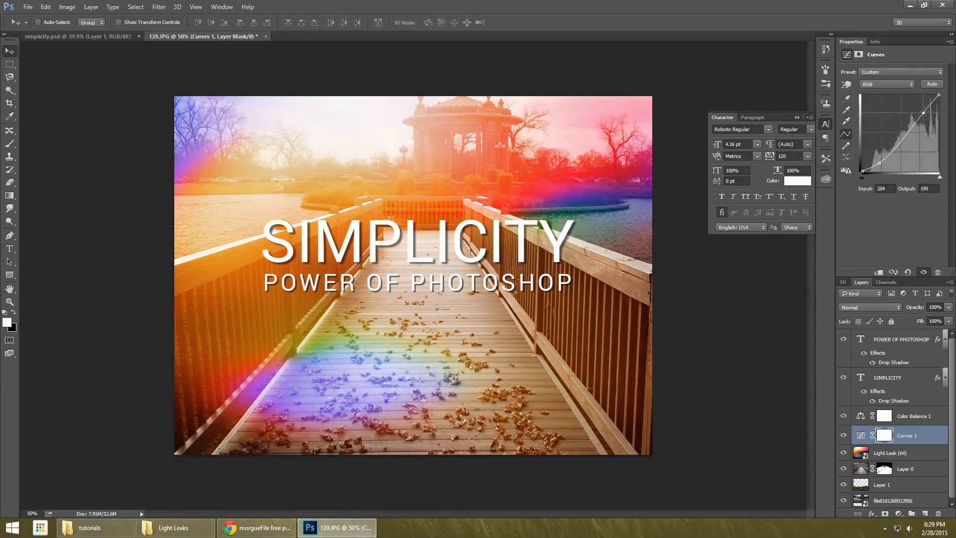
Compare the finished 139.JPG composite with simplicity.psd at a similar zoom, checking colors, brightness and title placement.
click(58, 35)
click(200, 36)
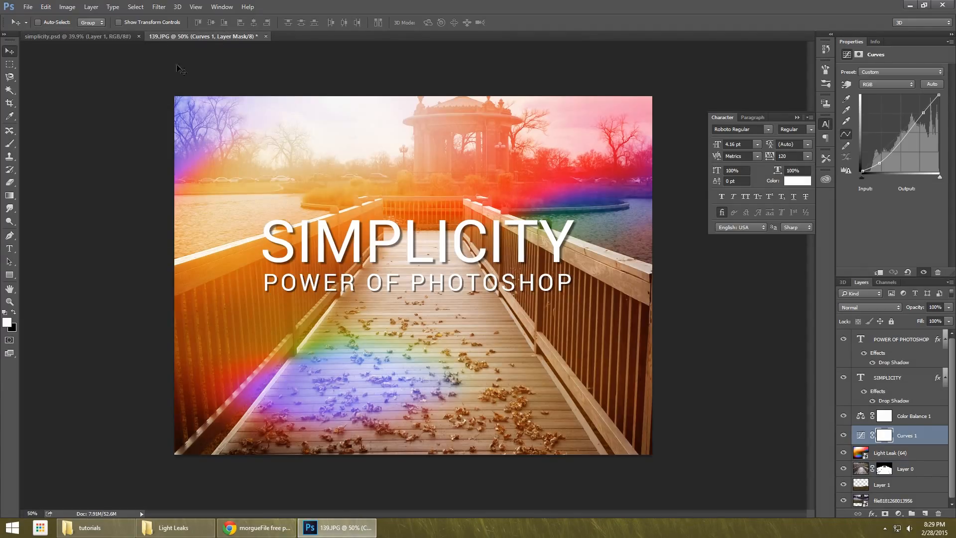
scroll(551, 234, down, 2)
key(alt)
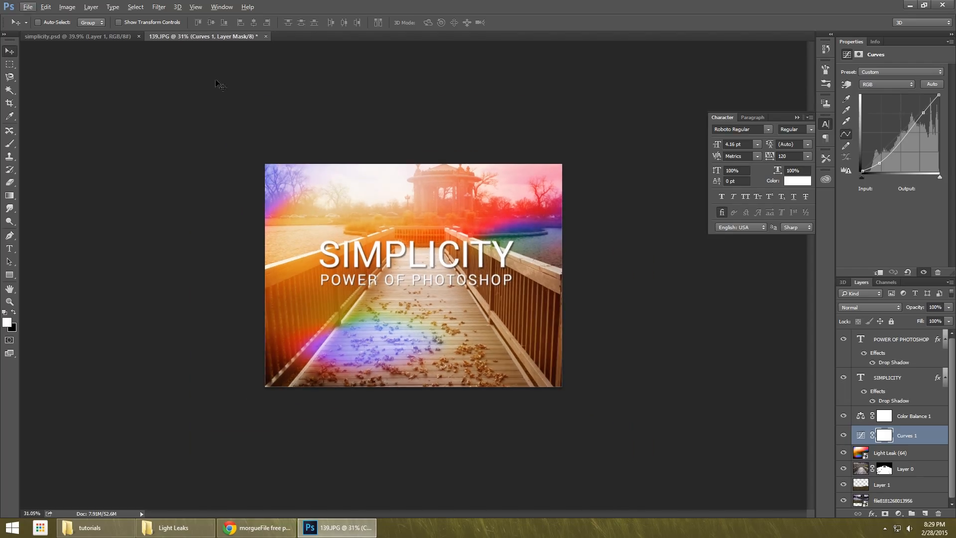
click(109, 35)
scroll(441, 191, down, 2)
scroll(441, 191, up, 2)
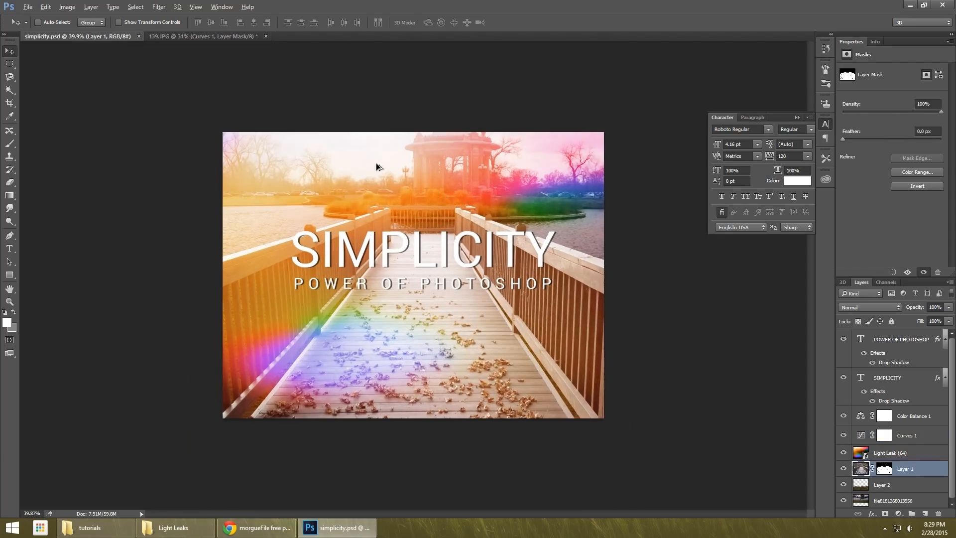
click(196, 37)
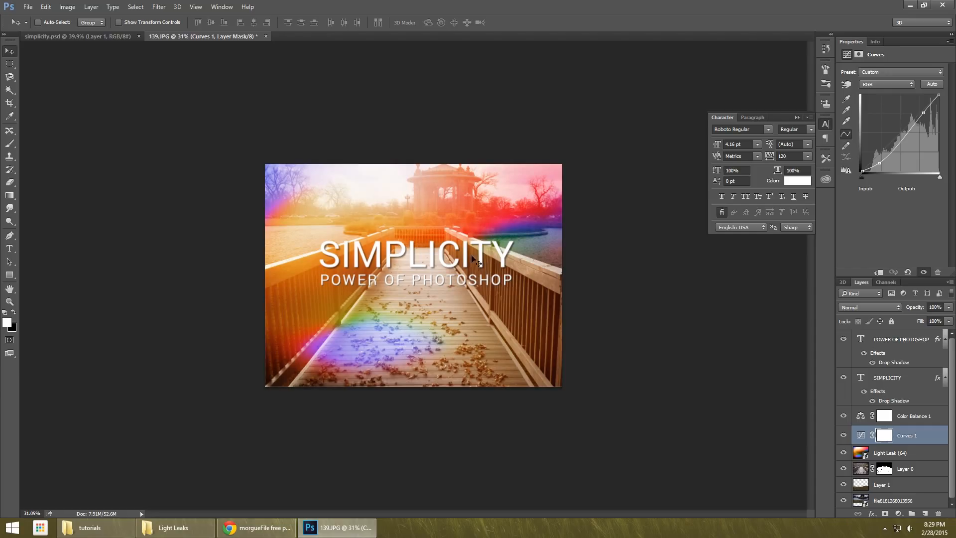